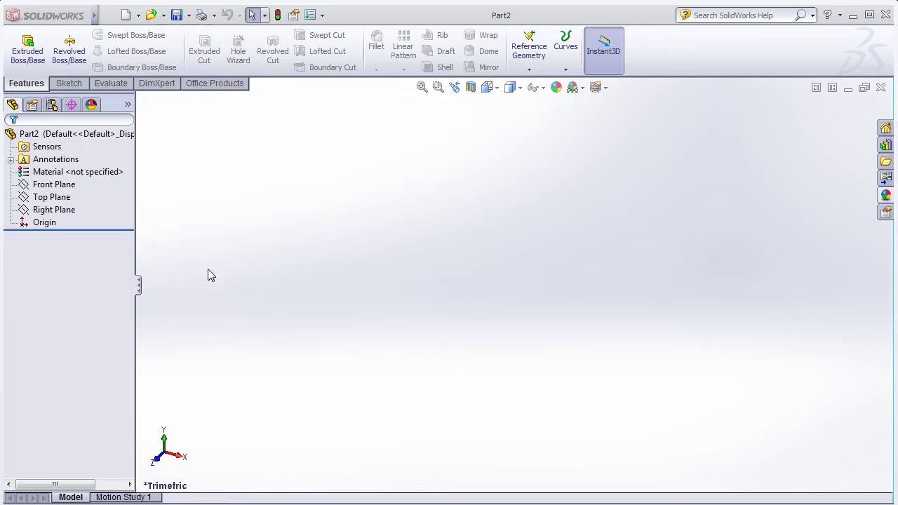
Start a Revolved Boss/Base feature and sketch its profile on the Front Plane.
left_click(69, 56)
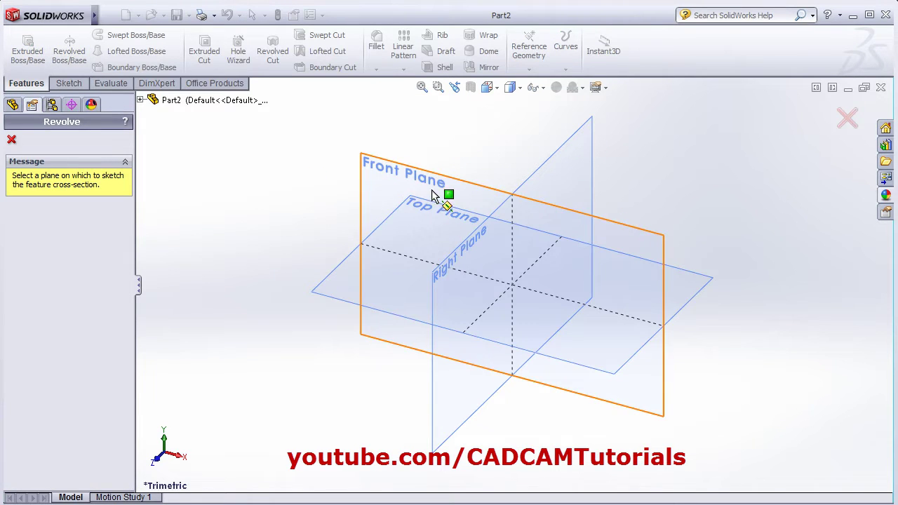
left_click(432, 179)
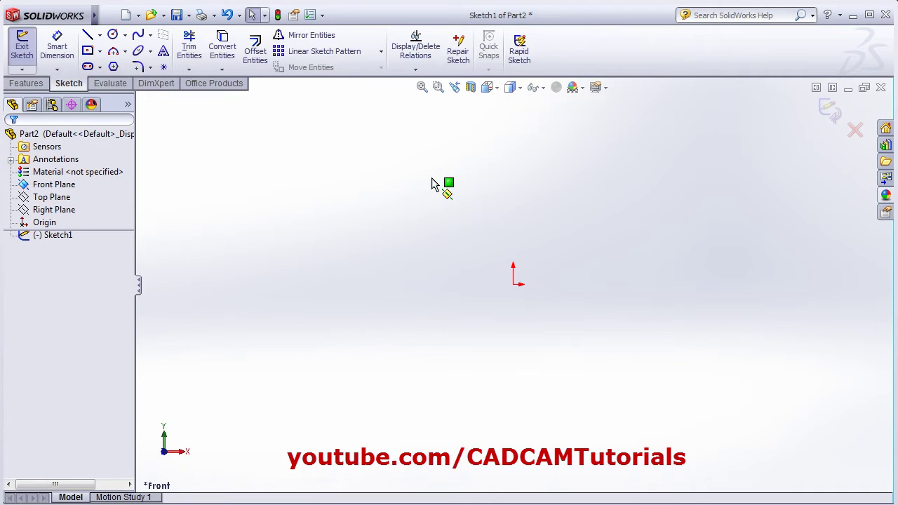
Draw a center rectangle above the origin.
left_click(87, 52)
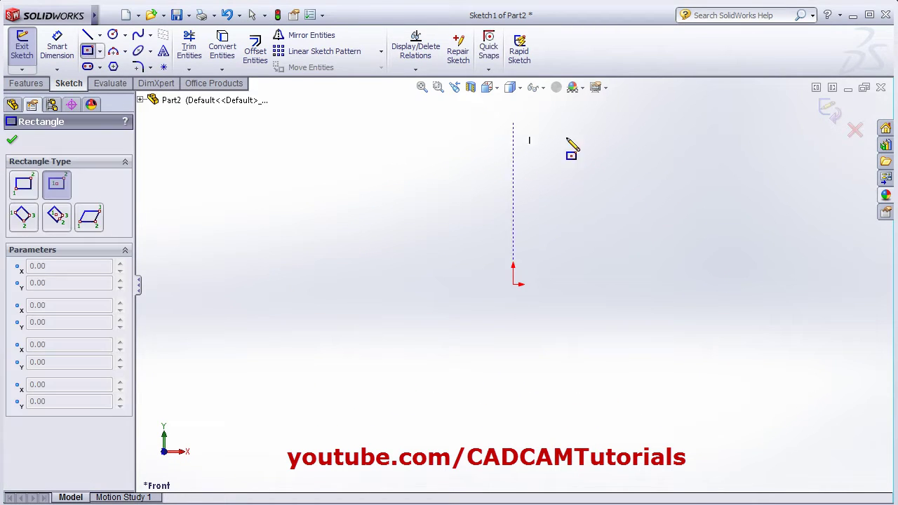
left_click(513, 153)
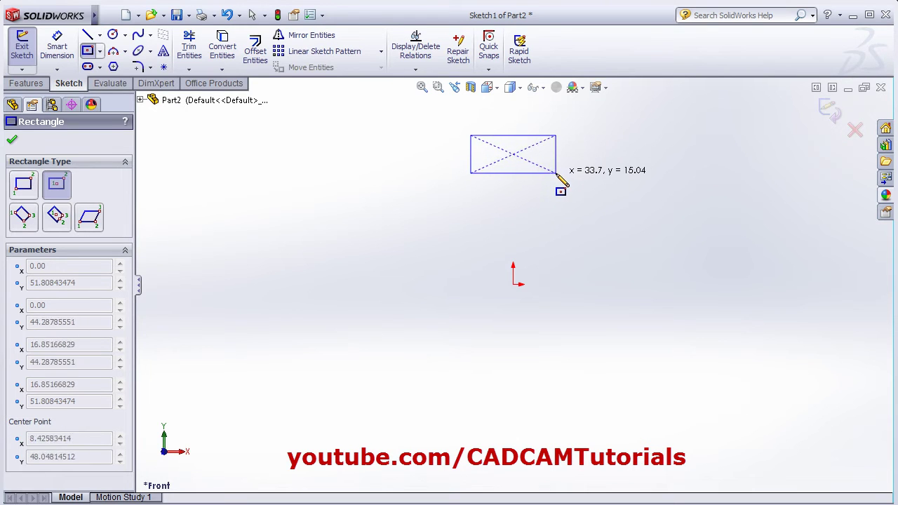
left_click(558, 174)
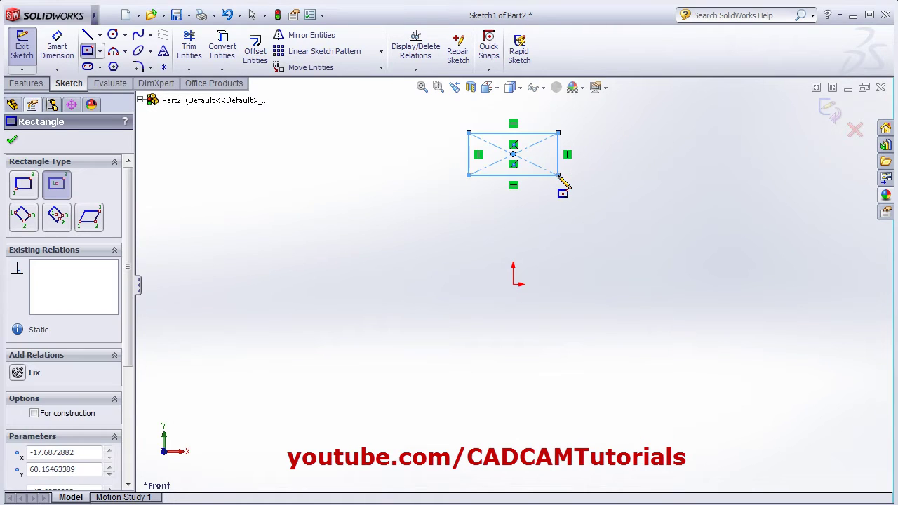
Add a 3 Point Arc spanning the rectangle's top corners.
left_click(124, 51)
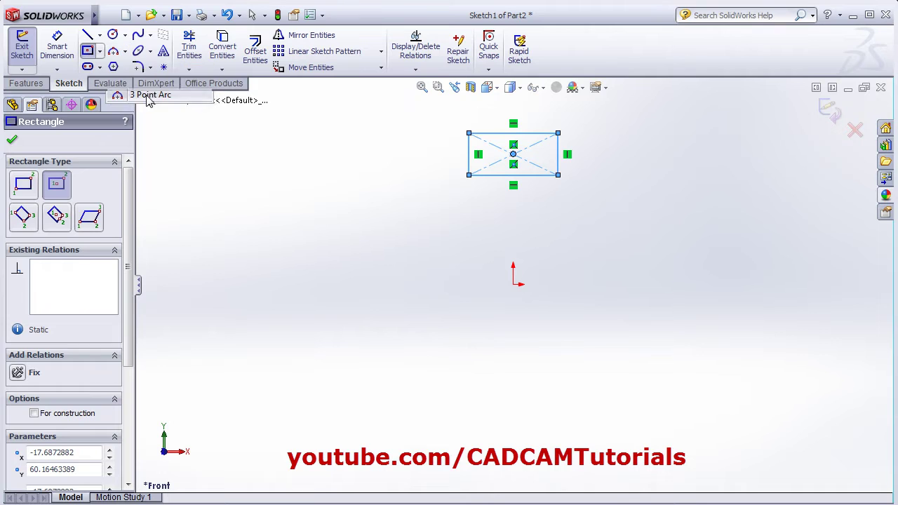
left_click(144, 93)
left_click(469, 133)
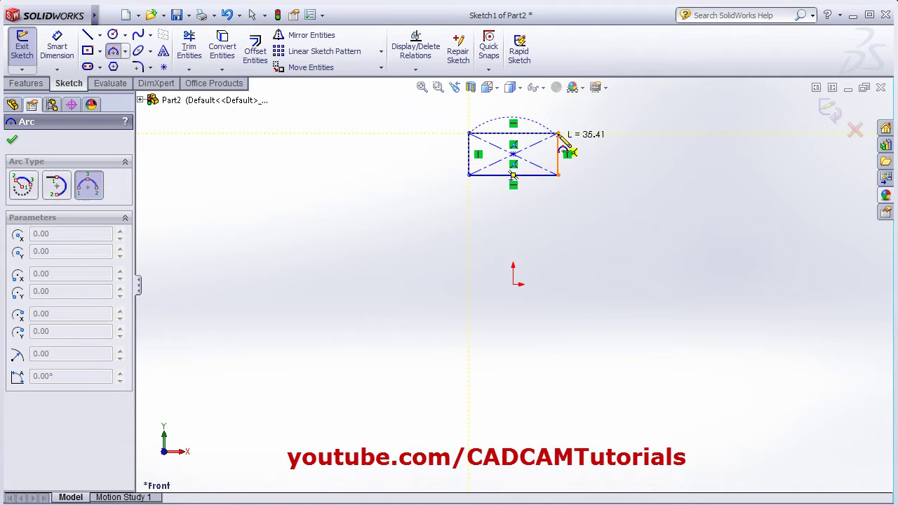
left_click(558, 133)
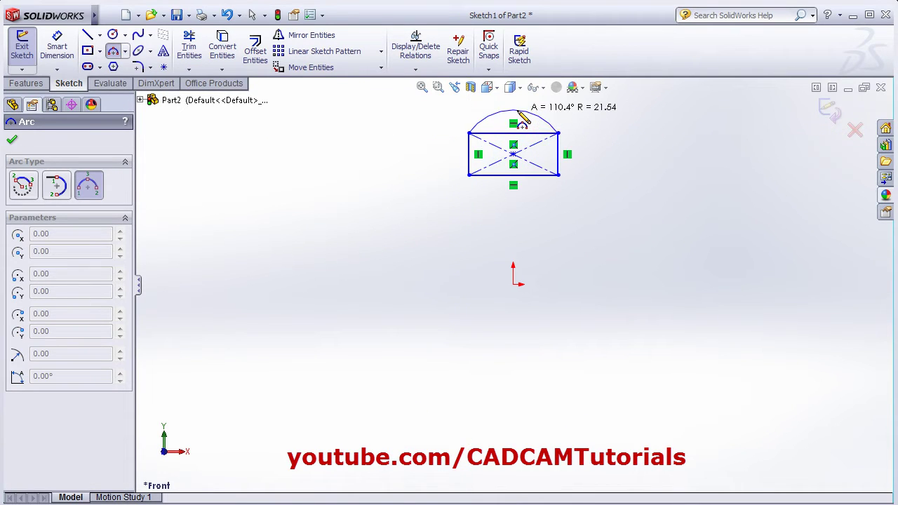
left_click(522, 115)
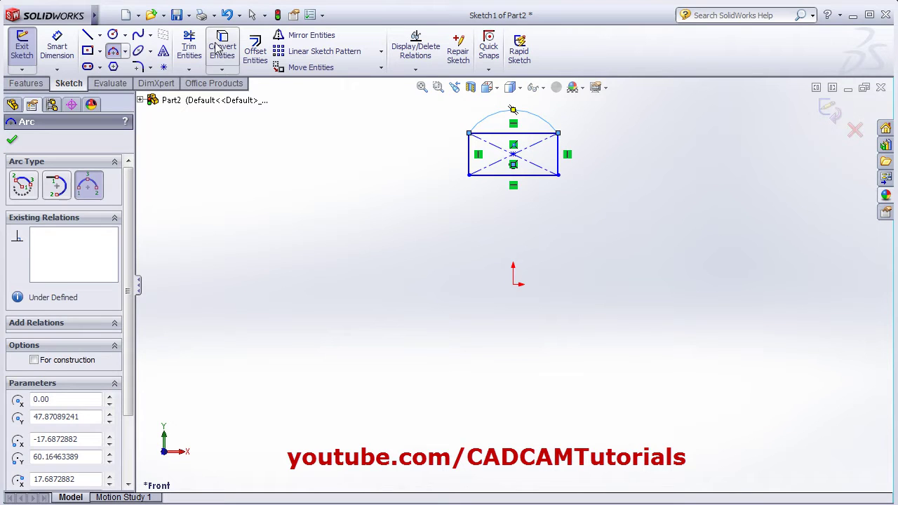
Trim away the rectangle's top edge beneath the arc.
left_click(189, 46)
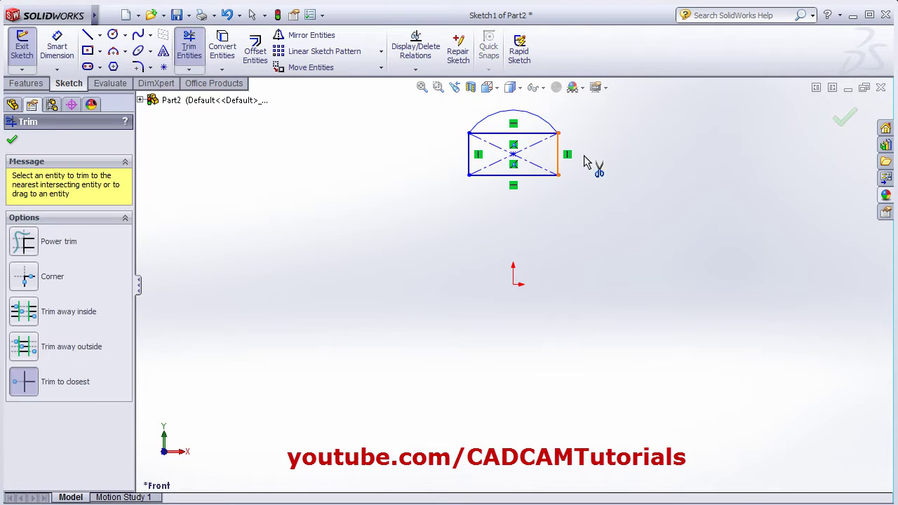
left_click(519, 134)
left_click(11, 140)
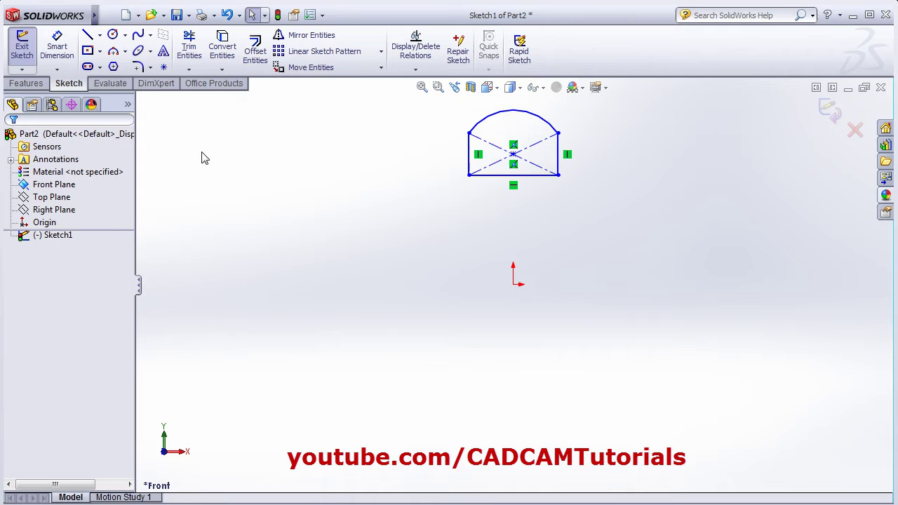
scroll(496, 127, "down", 1)
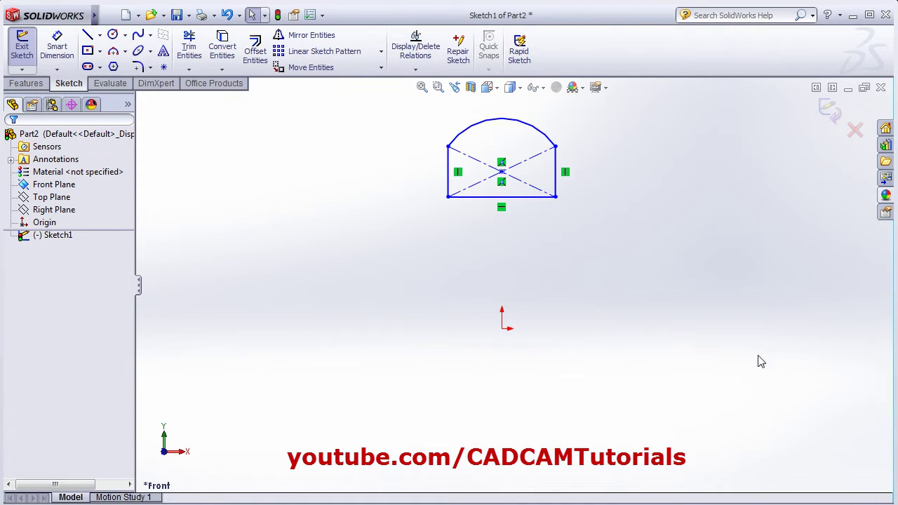
Draw a horizontal centerline through the origin.
left_click(101, 36)
left_click(119, 66)
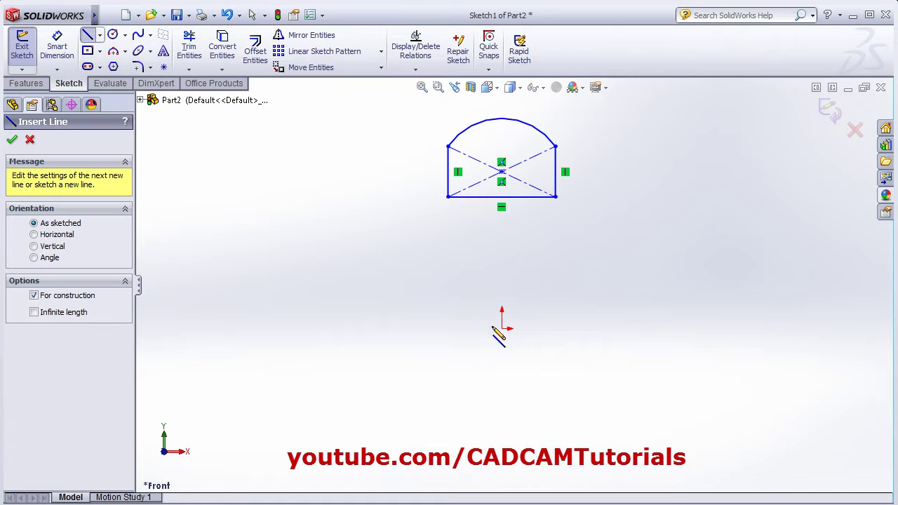
left_click(503, 328)
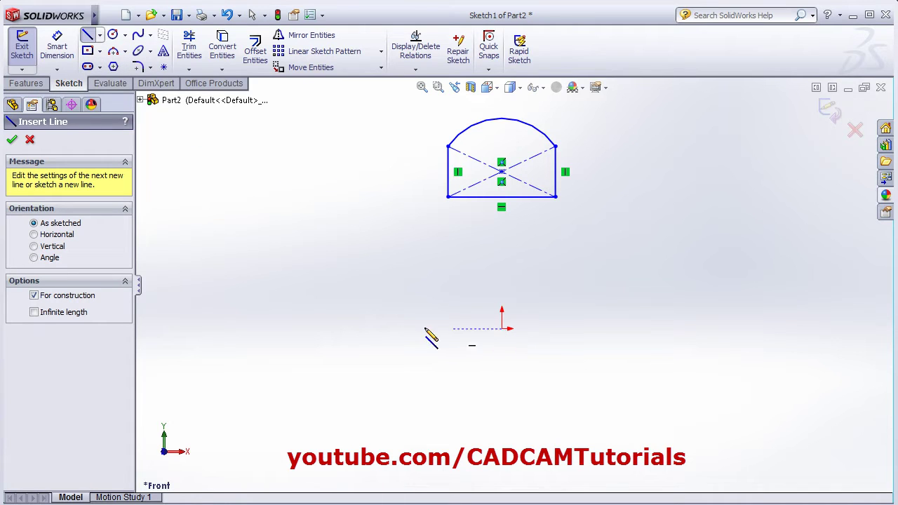
left_click(354, 329)
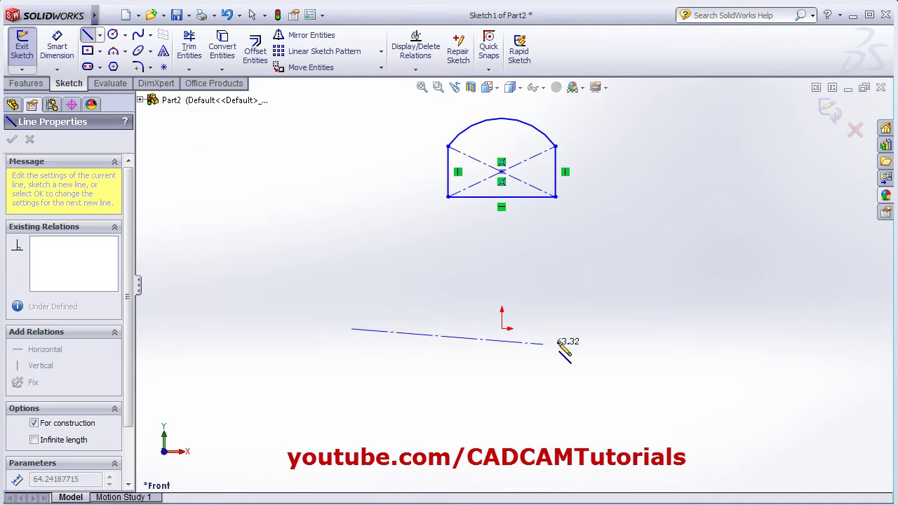
left_click(637, 328)
right_click(690, 285)
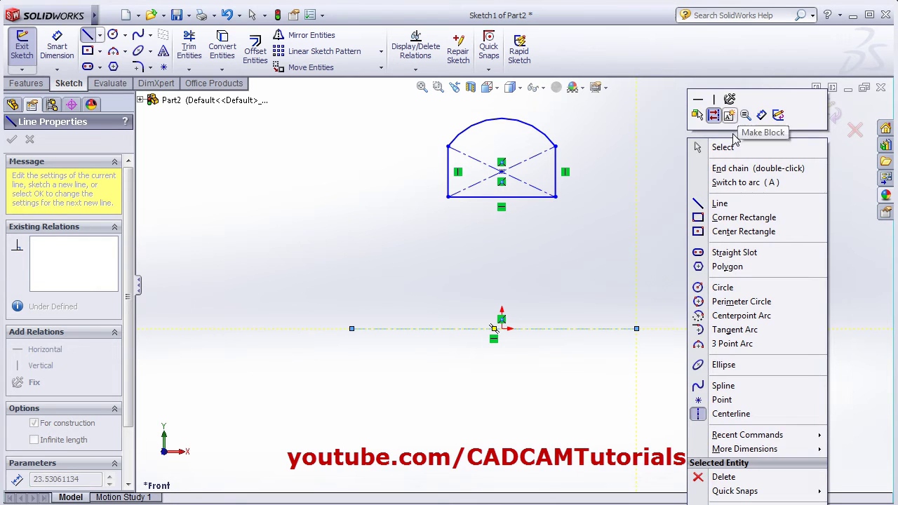
left_click(702, 146)
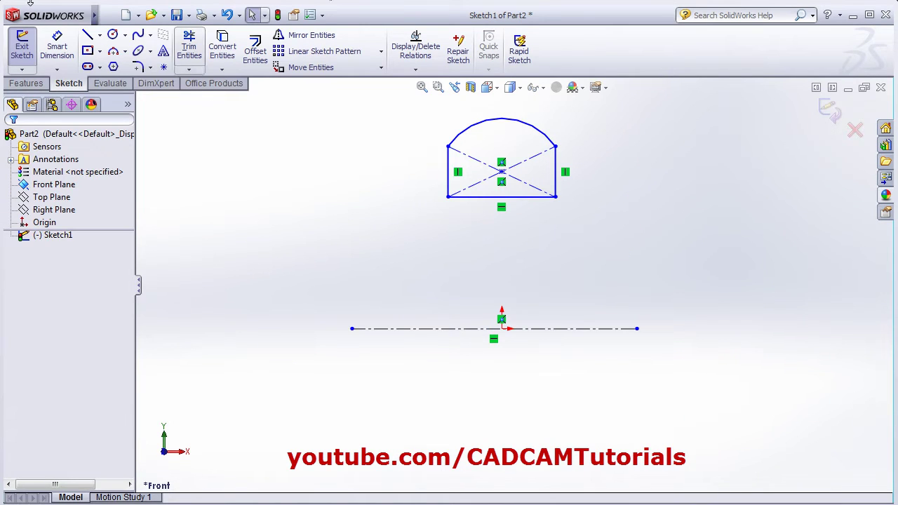
Dimension the arch's bottom edge 45 from the centerline.
left_click(56, 48)
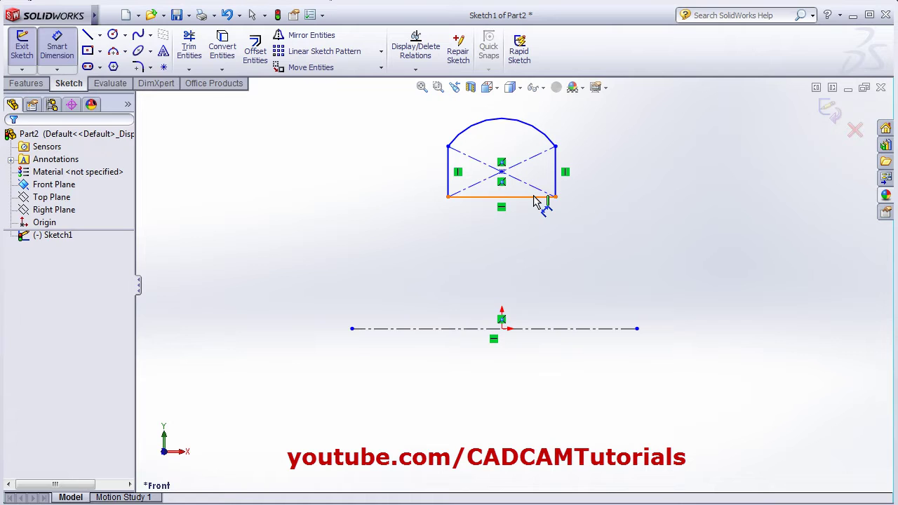
left_click(538, 197)
left_click(554, 329)
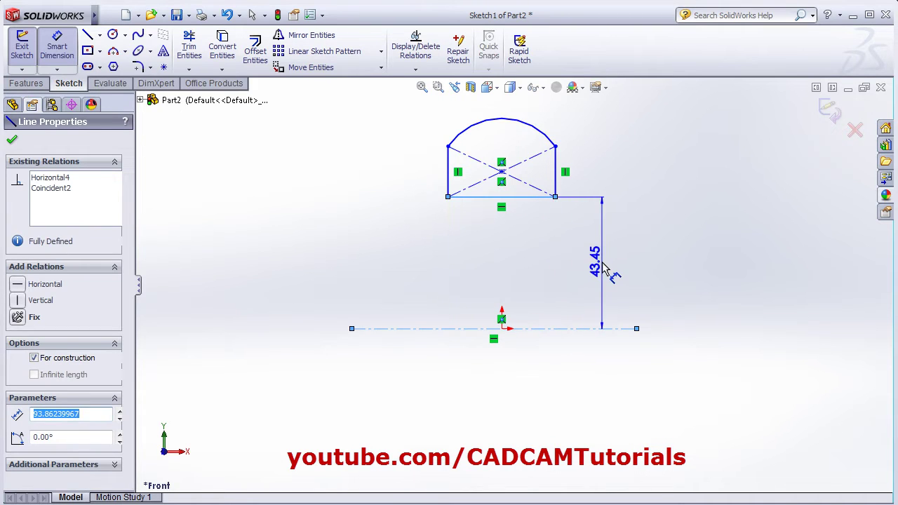
left_click(598, 275)
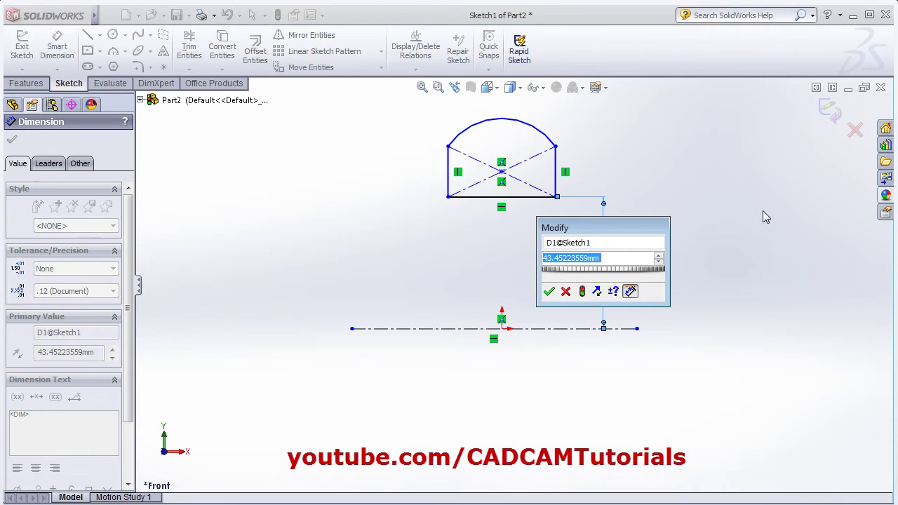
type("45")
key("Return")
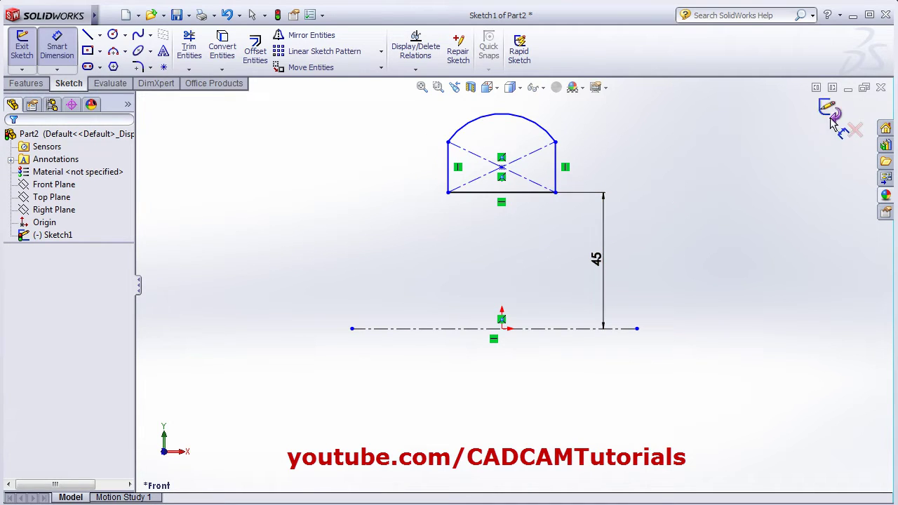
key("r")
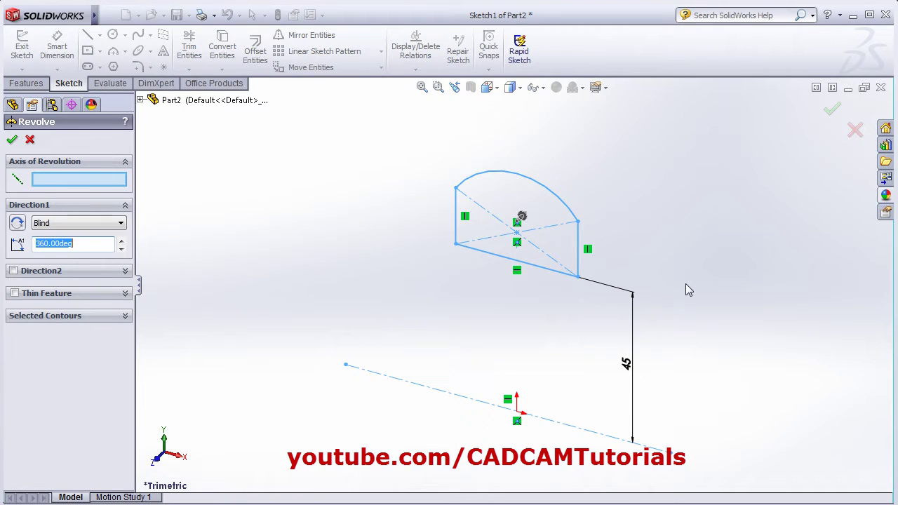
Use the centerline as revolve axis and set Direction1 angle to 180.
left_click(67, 182)
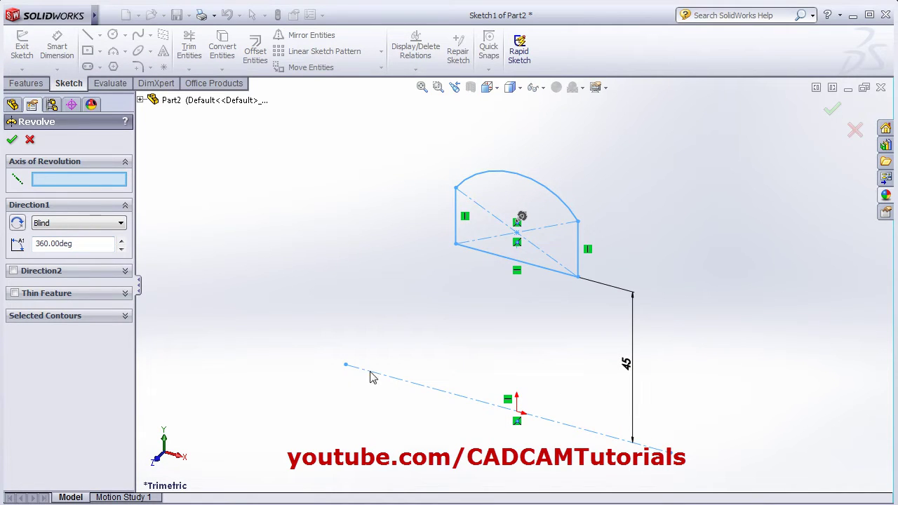
left_click(433, 394)
middle_click_drag(433, 394, 458, 361)
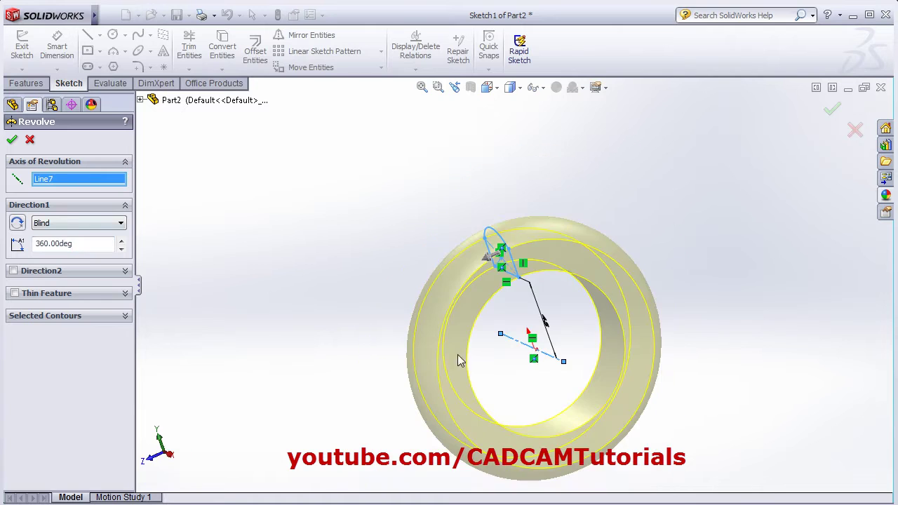
double_click(82, 246)
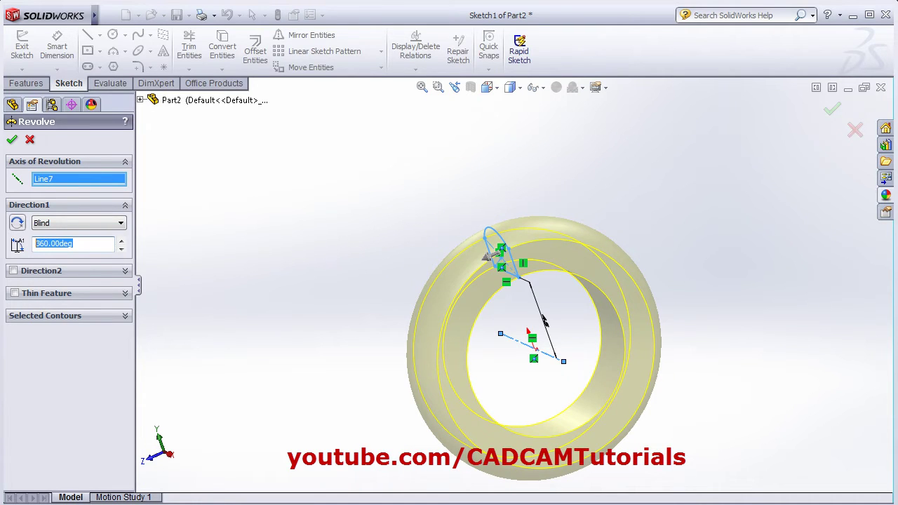
type("1")
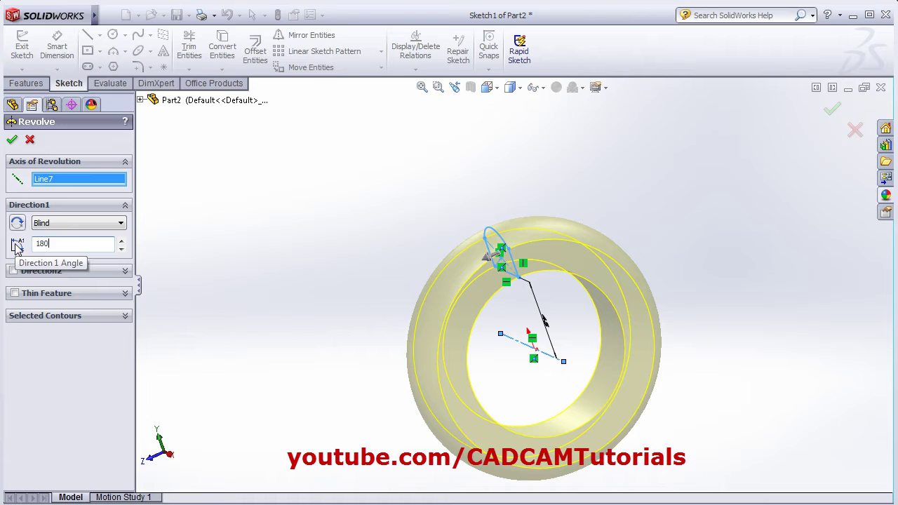
type("80")
key("Return")
middle_click_drag(527, 311, 541, 442)
scroll(541, 443, "down", 2)
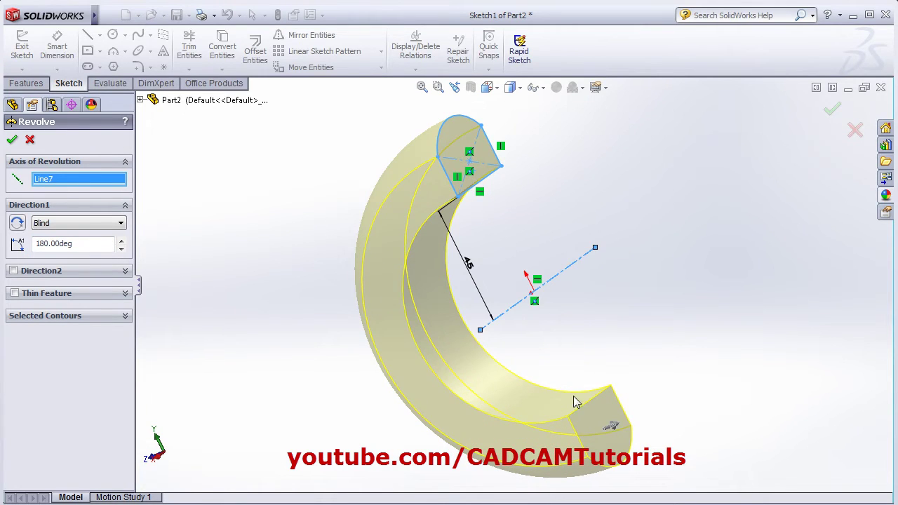
Toggle Reverse Direction on the 180° revolve.
left_click(18, 223)
left_click(17, 224)
left_click(19, 226)
left_click(19, 226)
left_click(125, 273)
left_click(14, 271)
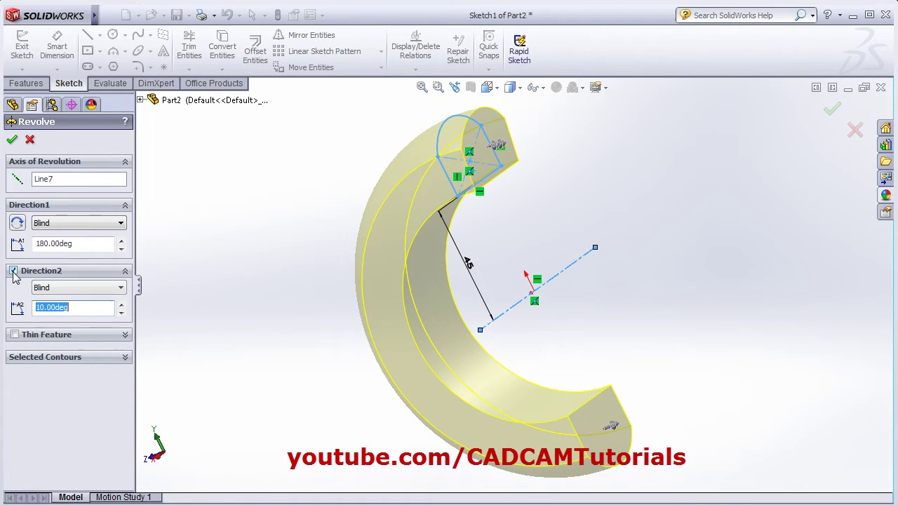
middle_click_drag(346, 234, 493, 174)
left_click_drag(90, 310, 9, 309)
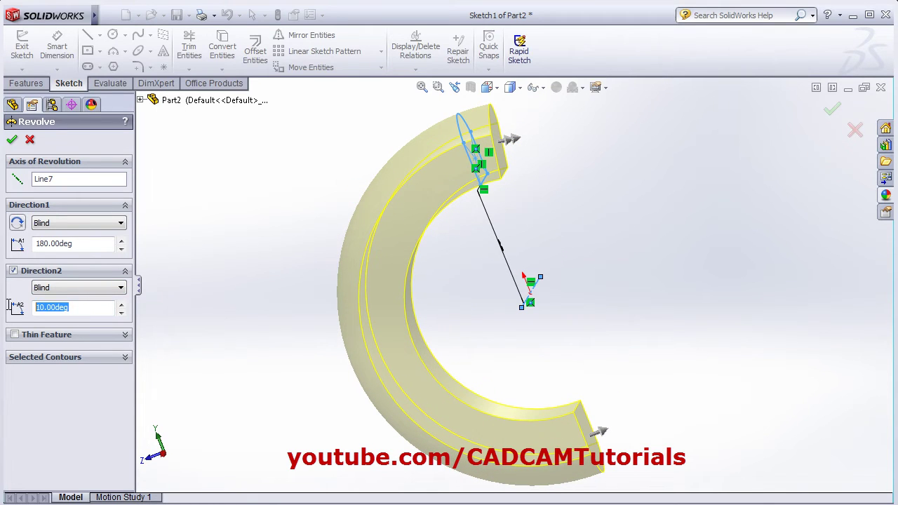
type("90")
key("Return")
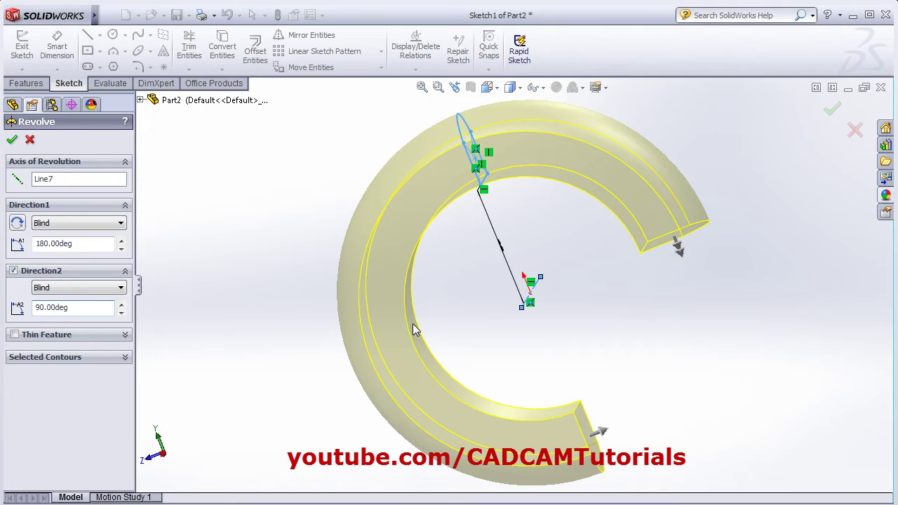
left_click(13, 271)
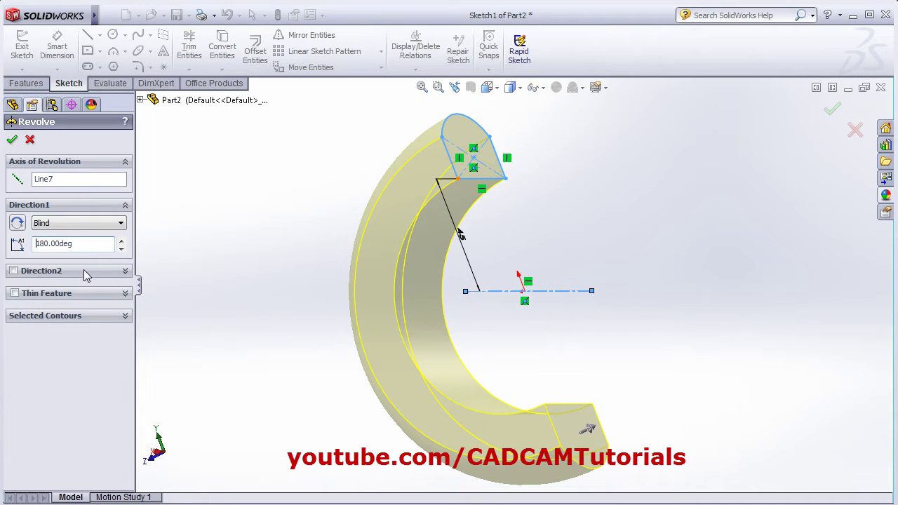
Enable Thin Feature with a 1.00 mm wall thickness.
left_click(14, 294)
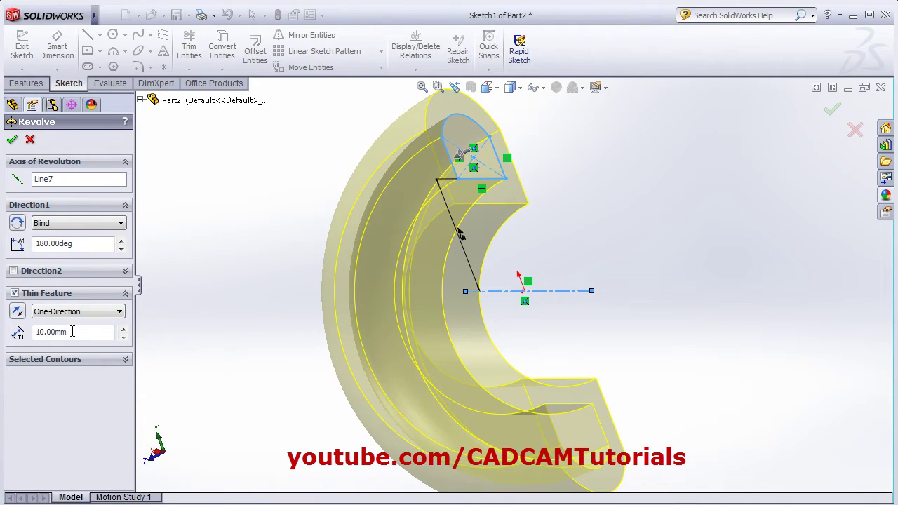
middle_click_drag(302, 285, 538, 236)
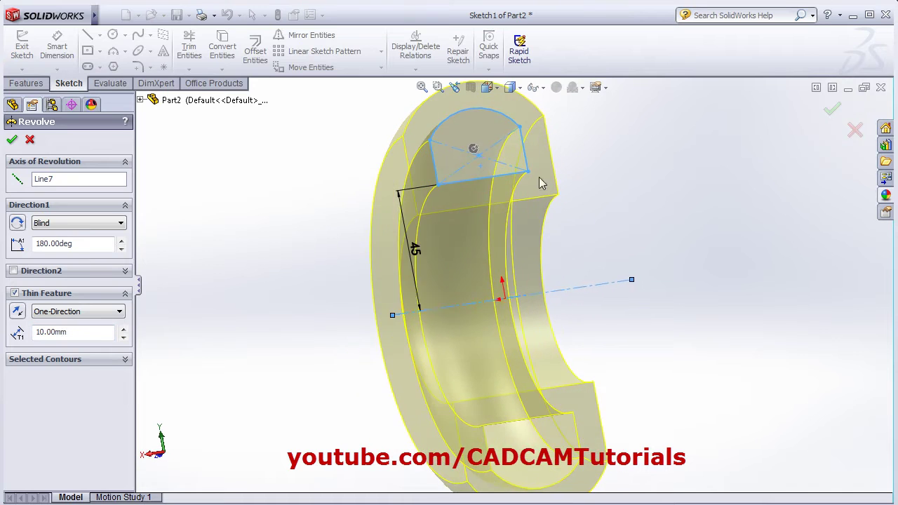
scroll(513, 139, "down", 3)
double_click(86, 330)
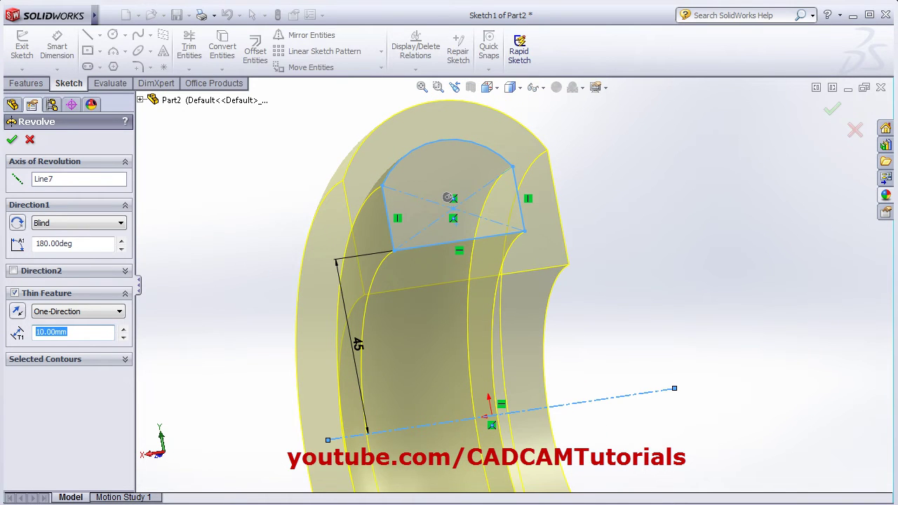
type("1")
key("Return")
scroll(499, 195, "down", 2)
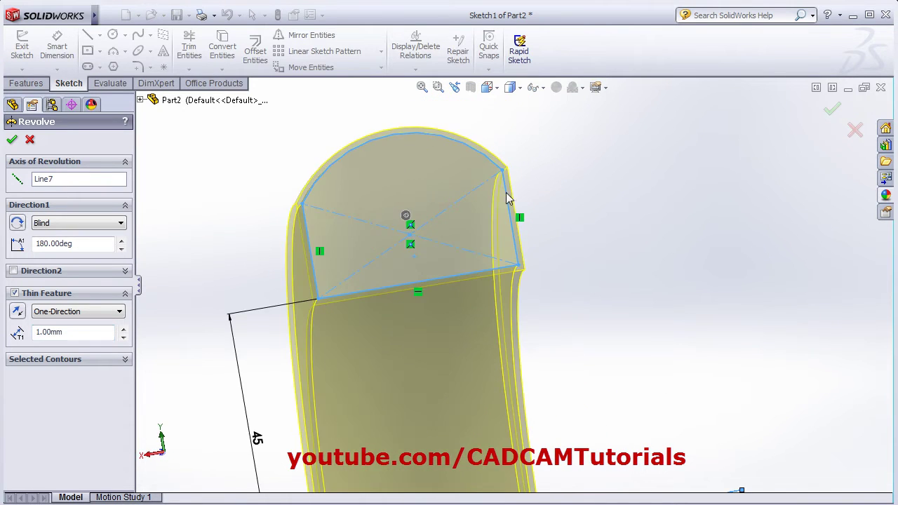
Try Reverse Direction and Mid-Plane, then set the thin type to Two-Direction.
left_click(17, 313)
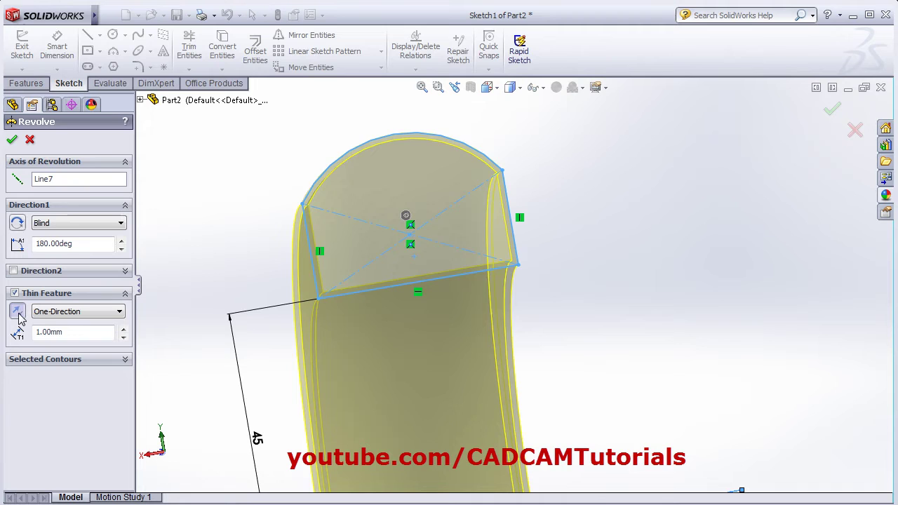
left_click(18, 316)
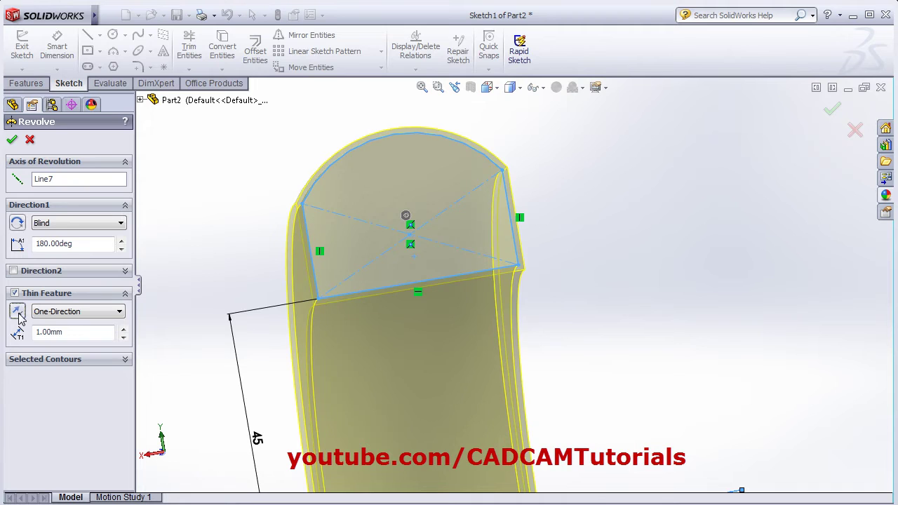
left_click(94, 313)
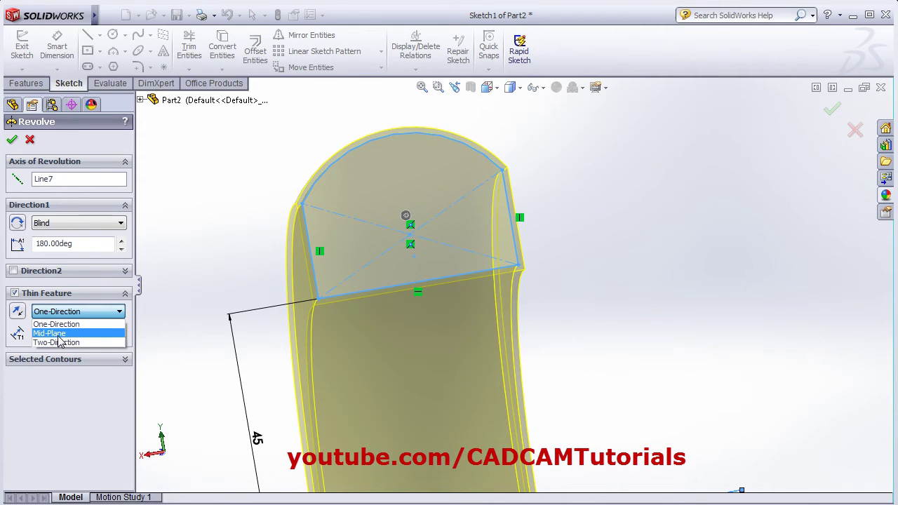
left_click(59, 335)
scroll(359, 199, "down", 5)
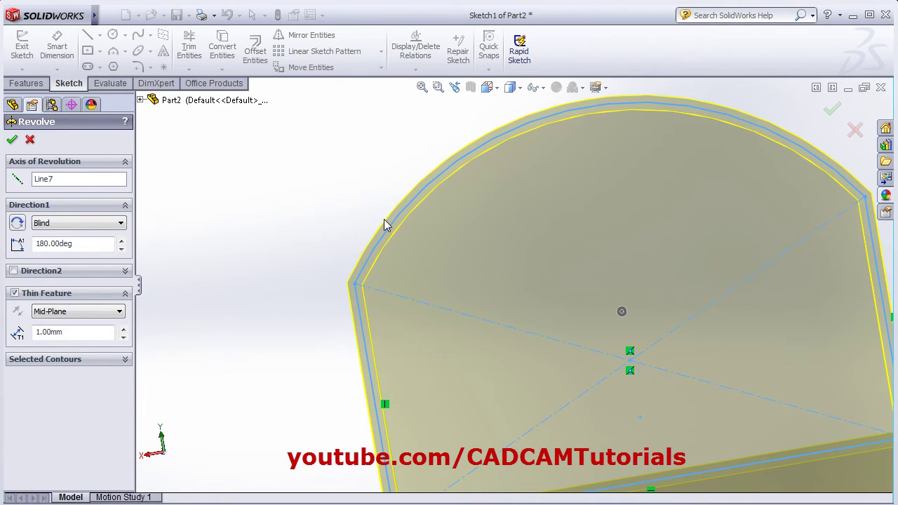
left_click(78, 312)
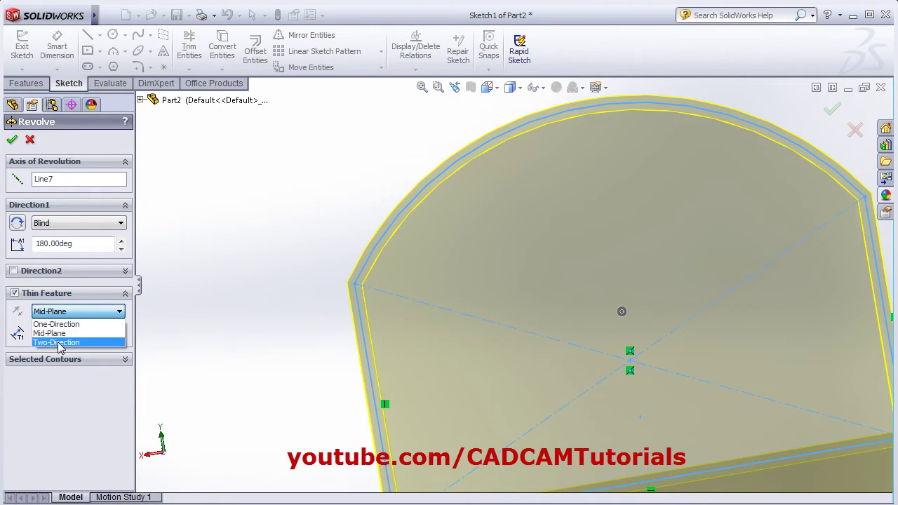
left_click(60, 342)
double_click(59, 353)
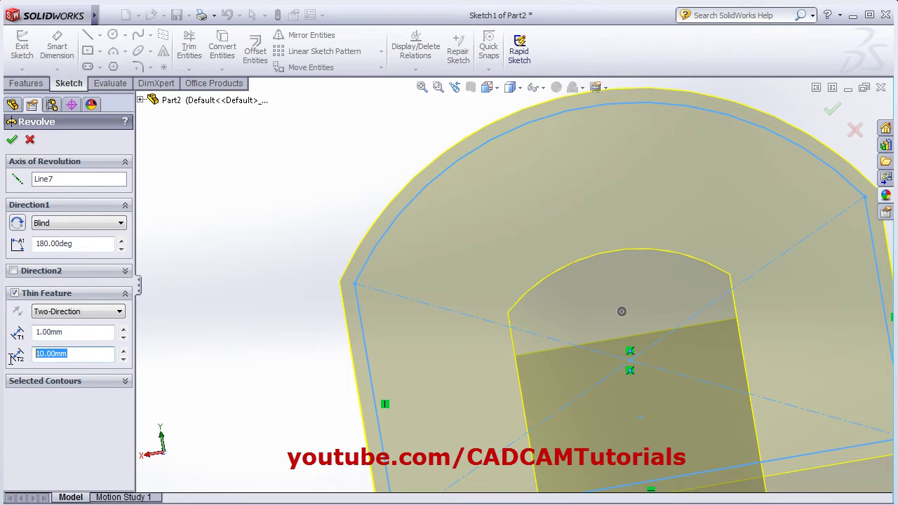
Set the second wall thickness to 2.00 mm, then turn off Thin Feature.
type("2")
key("Return")
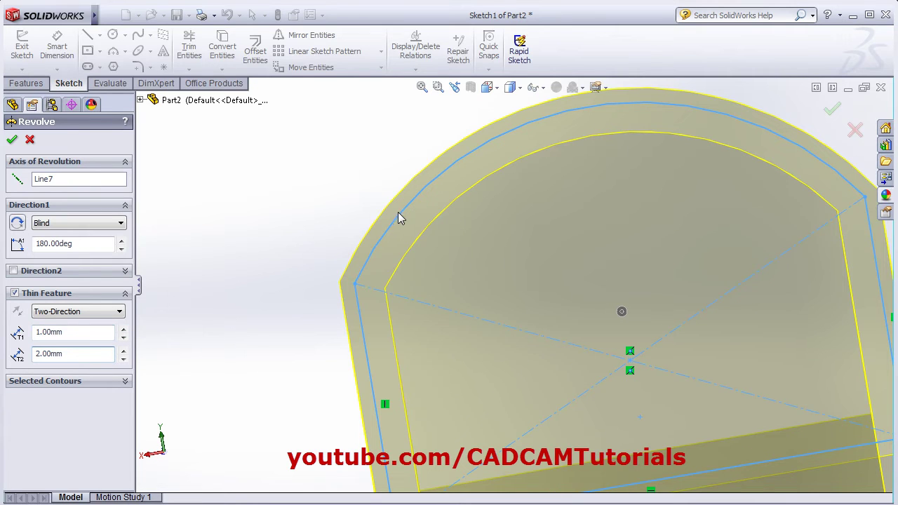
scroll(462, 264, "up", 6)
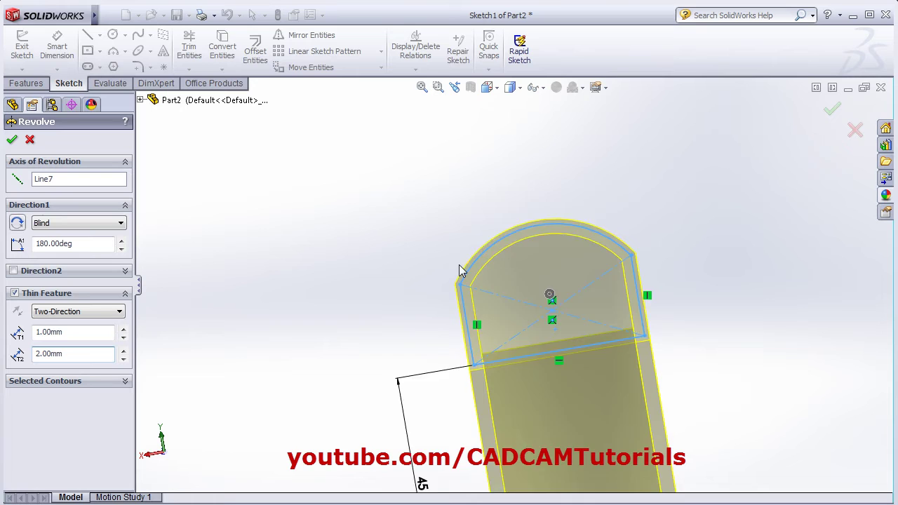
left_click(14, 294)
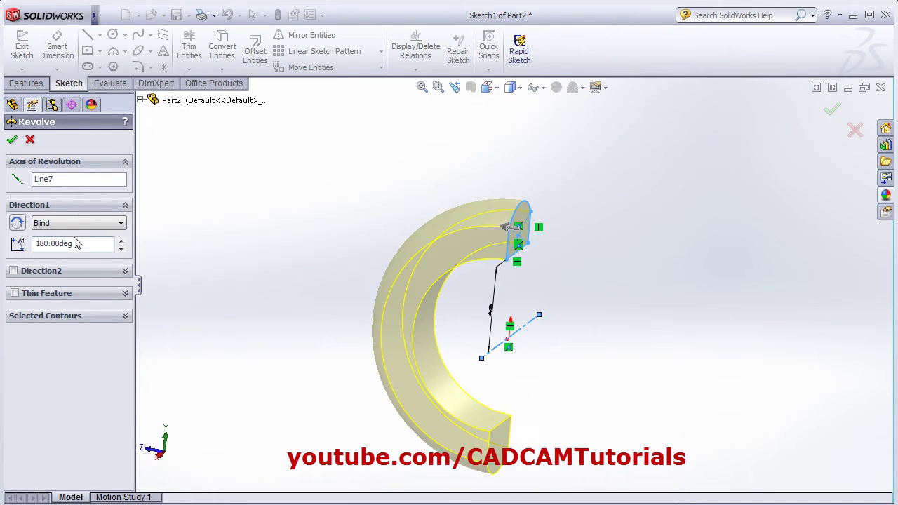
Try Mid Plane for Direction1, then return to Blind at 180°.
left_click(74, 224)
left_click(60, 272)
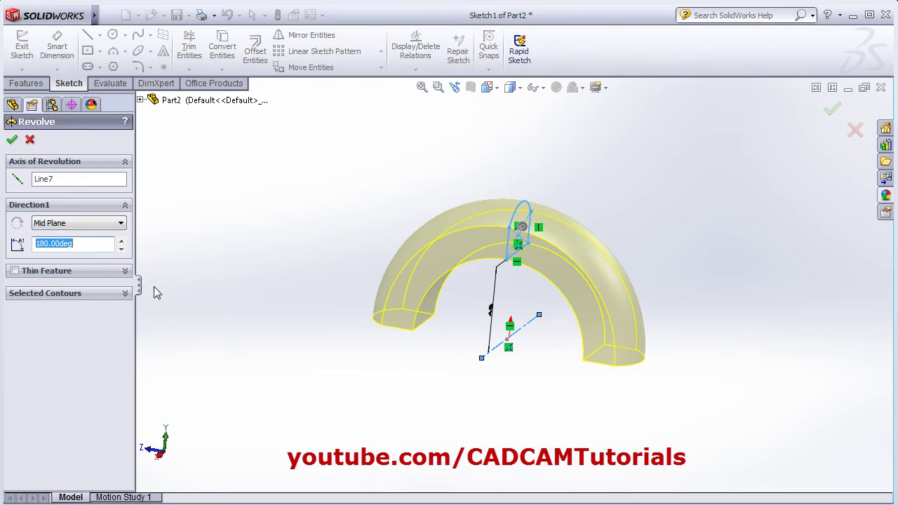
middle_click_drag(463, 379, 472, 292)
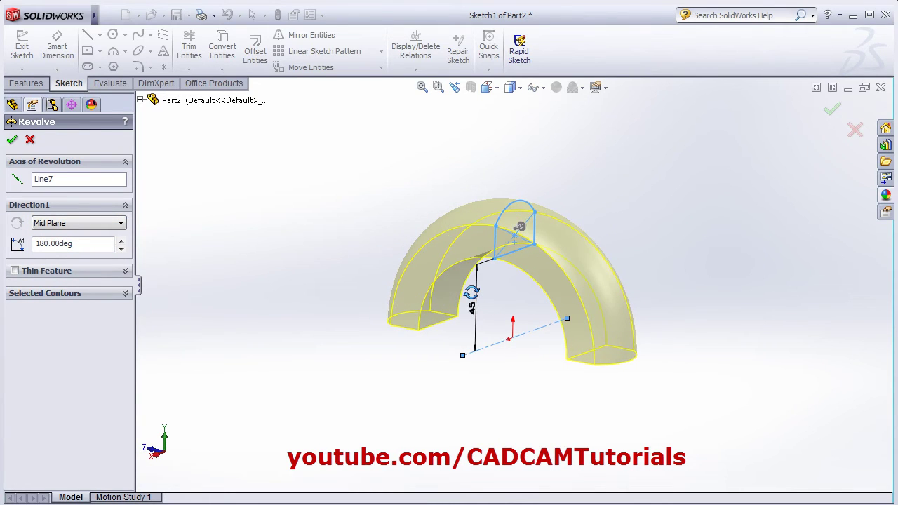
left_click(100, 224)
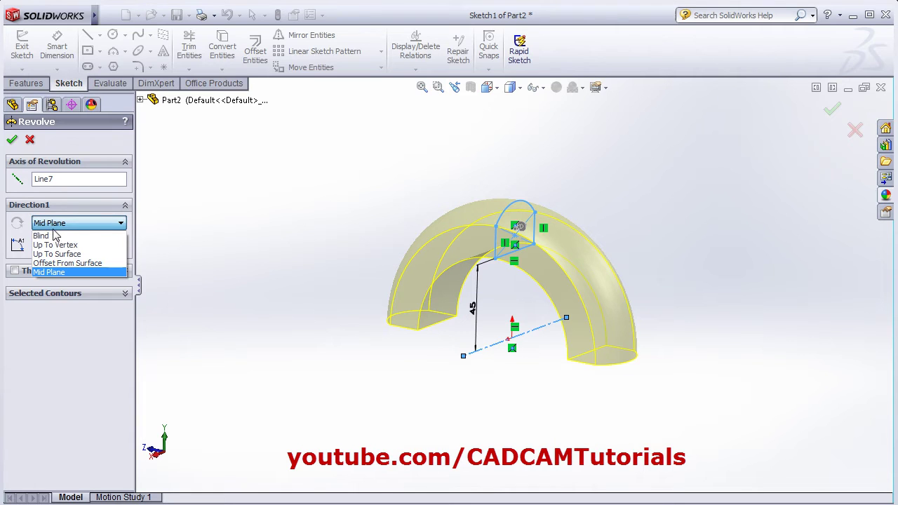
left_click(43, 236)
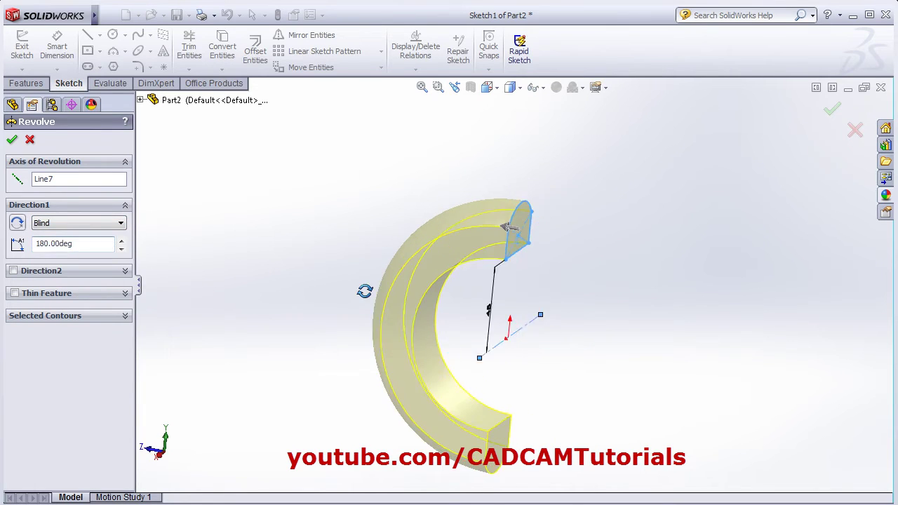
middle_click_drag(365, 292, 495, 412)
left_click(73, 224)
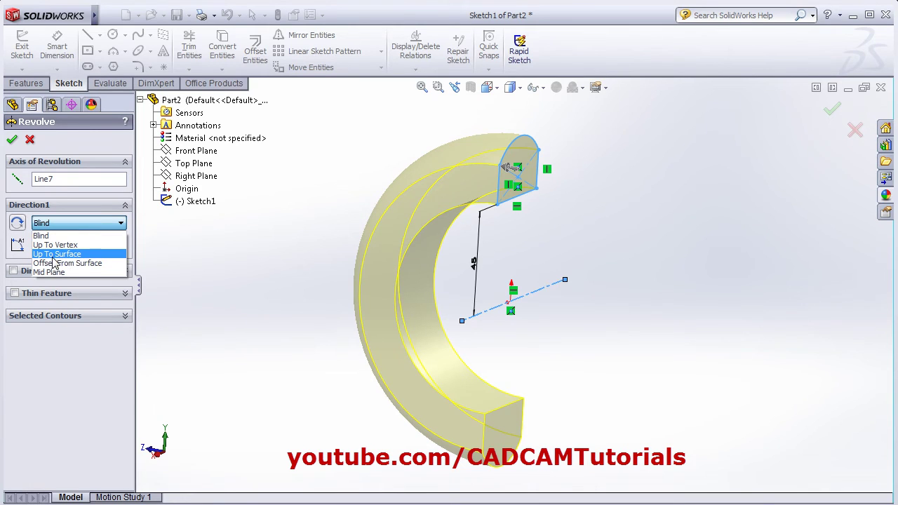
Try Up To Surface at the Top Plane, then revolve Blind at 360°.
left_click(62, 254)
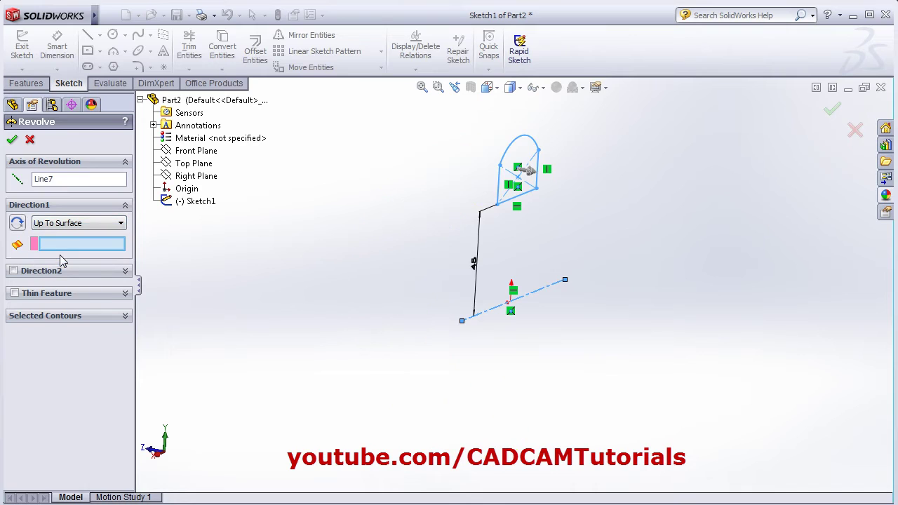
left_click(190, 165)
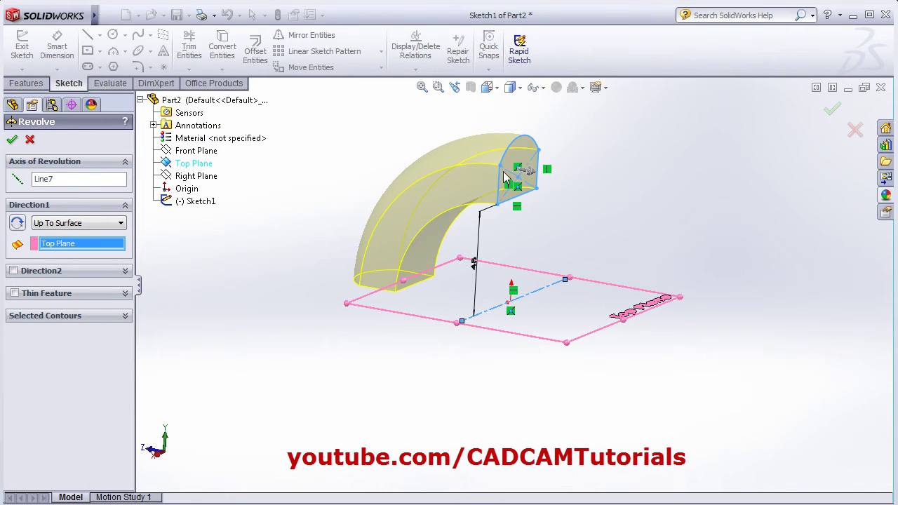
mouse_move(400, 275)
middle_mouse_down()
mouse_move(385, 331)
mouse_move(386, 296)
middle_mouse_up()
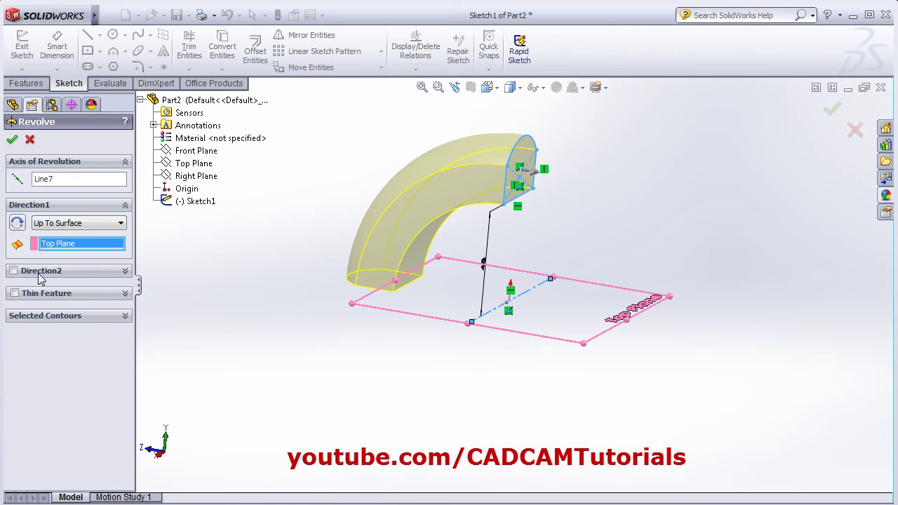
left_click(77, 223)
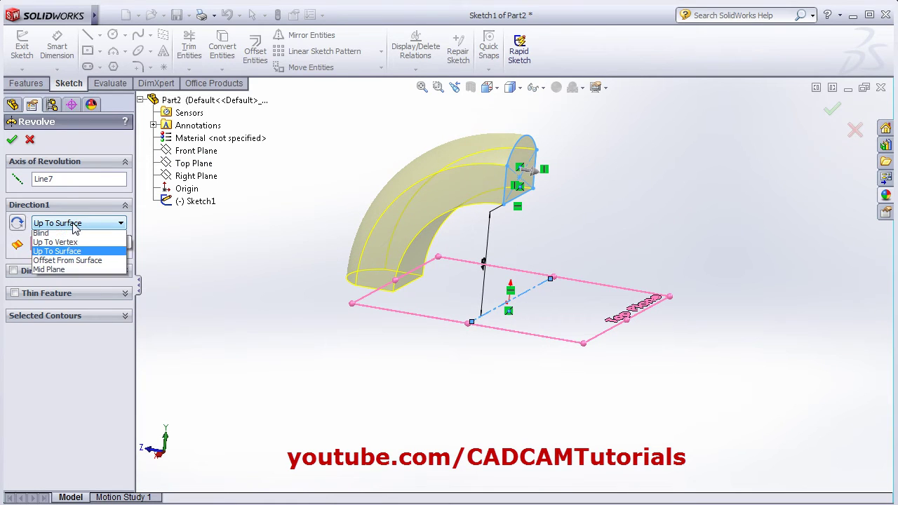
left_click(63, 235)
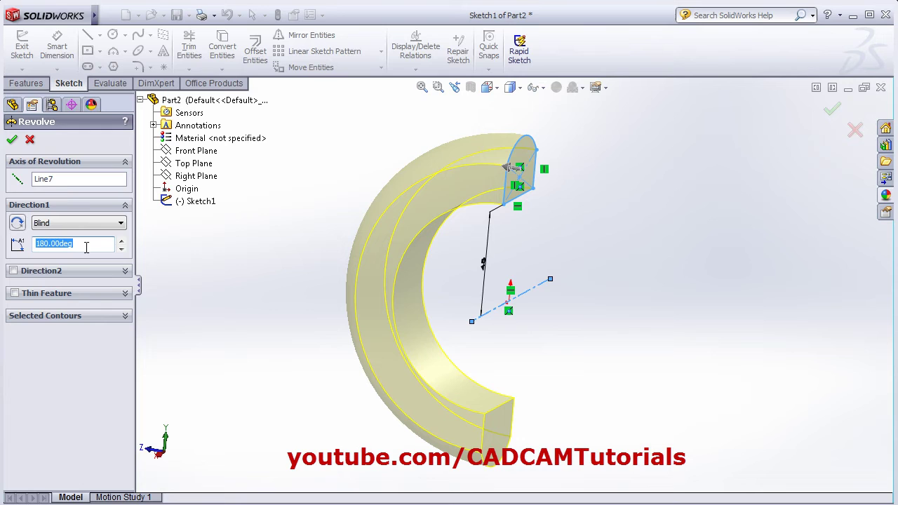
type("360")
key("Return")
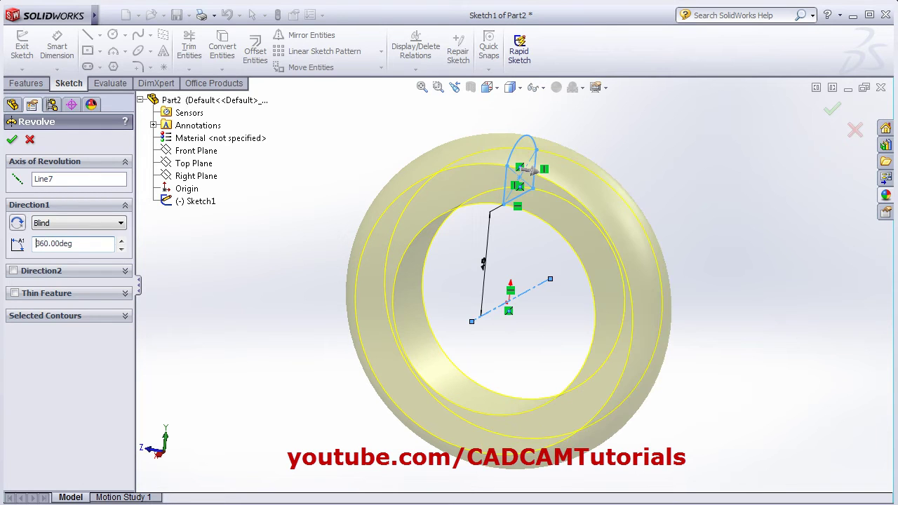
Accept the revolve to create the solid ring Revolve1.
left_click(12, 140)
middle_click_drag(436, 264, 410, 279)
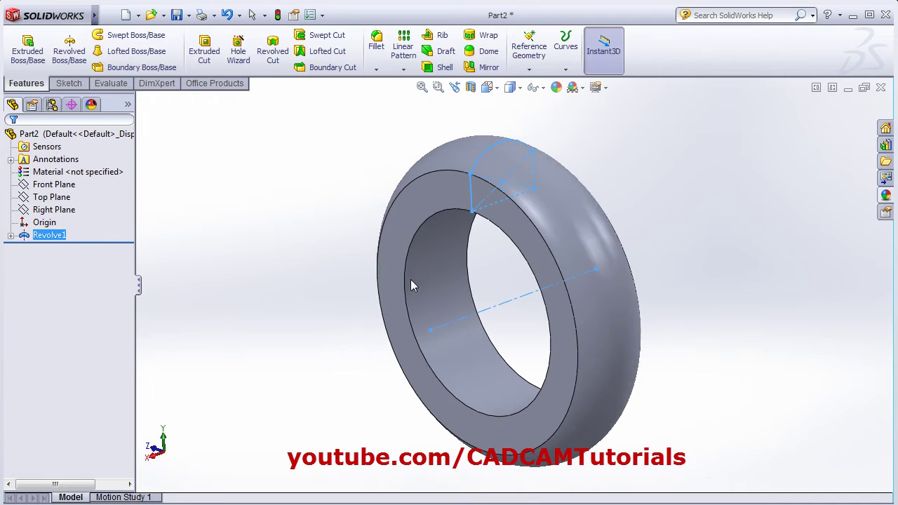
left_click(314, 305)
mouse_move(315, 309)
middle_mouse_down()
mouse_move(400, 315)
mouse_move(525, 201)
middle_mouse_up()
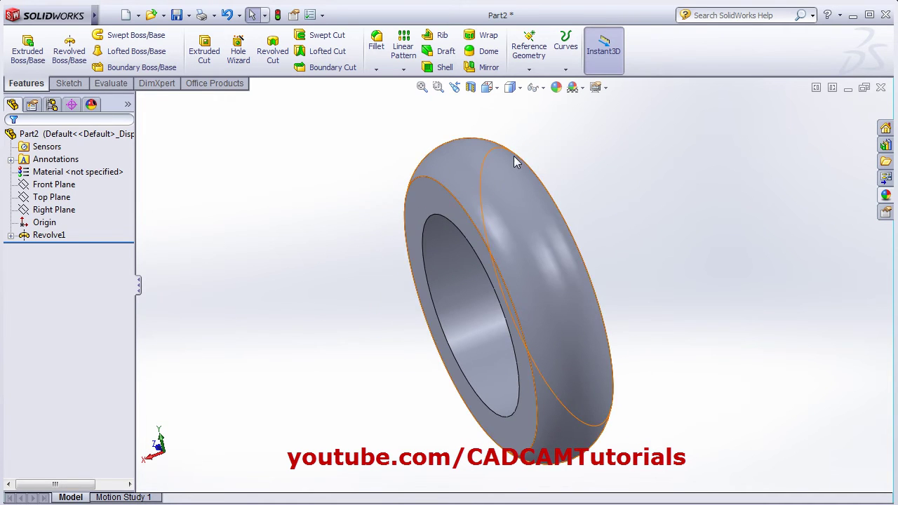
Start a Revolved Cut sketched on the Front Plane, viewed from Front.
left_click(273, 54)
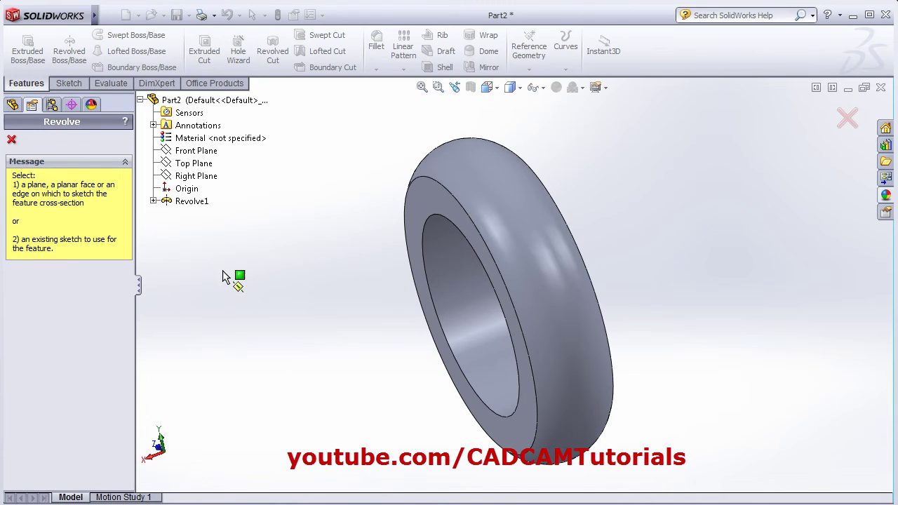
middle_click_drag(306, 283, 360, 275)
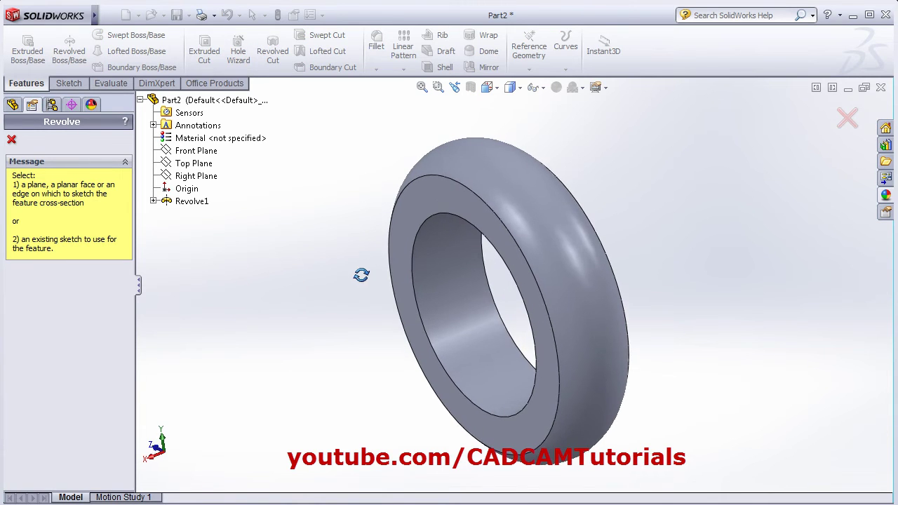
left_click(189, 155)
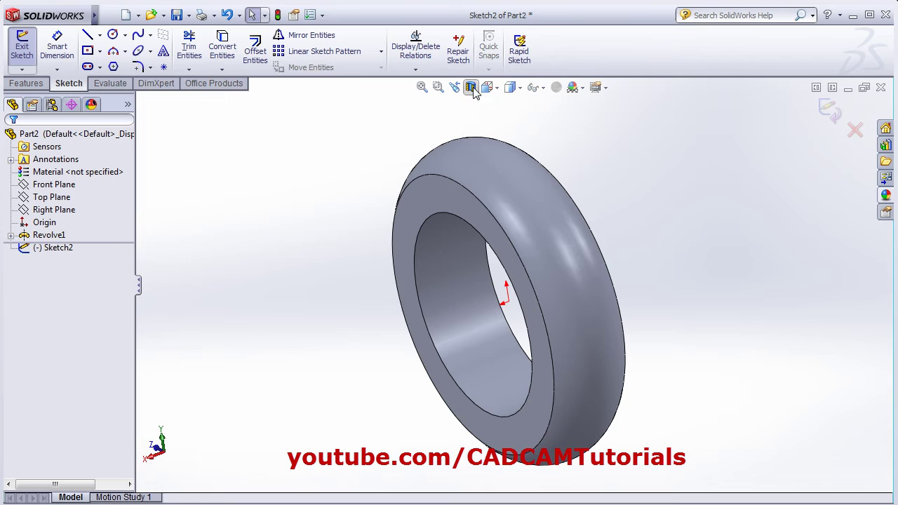
left_click(498, 90)
left_click(553, 145)
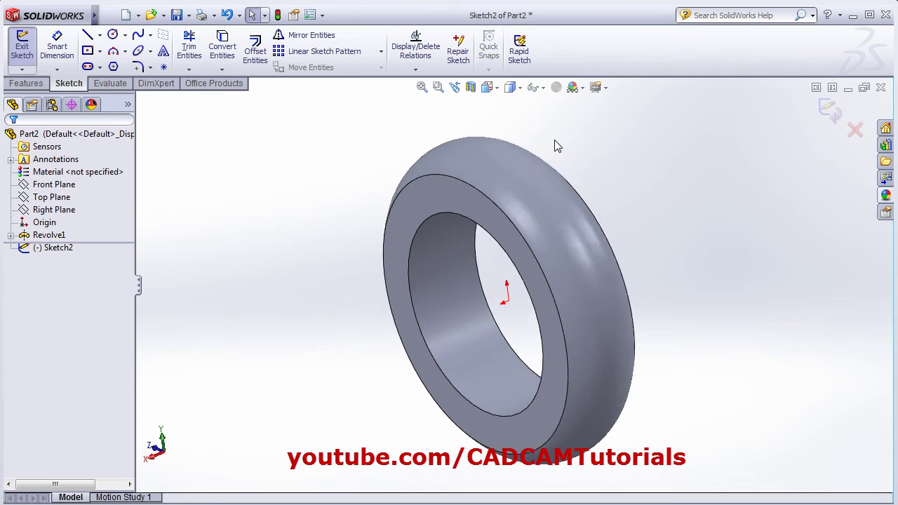
scroll(561, 120, "up", 3)
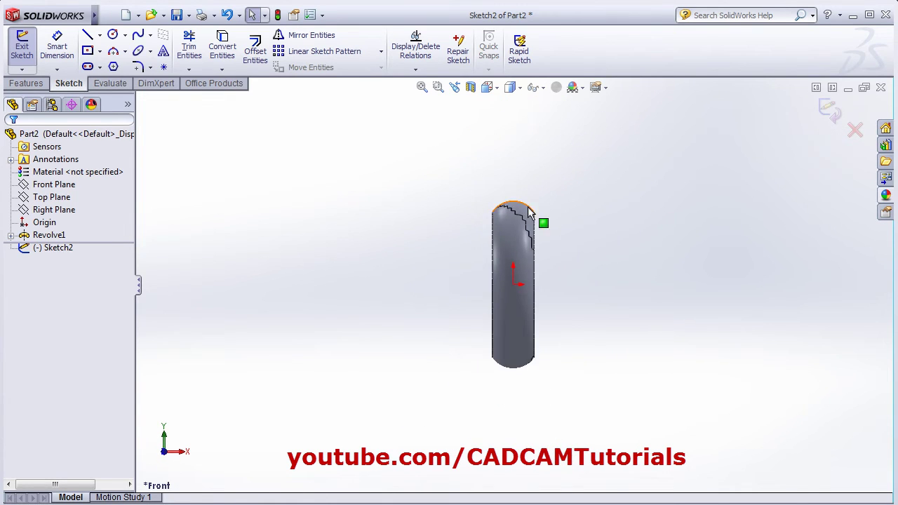
scroll(493, 279, "down", 3)
scroll(493, 279, "down", 3)
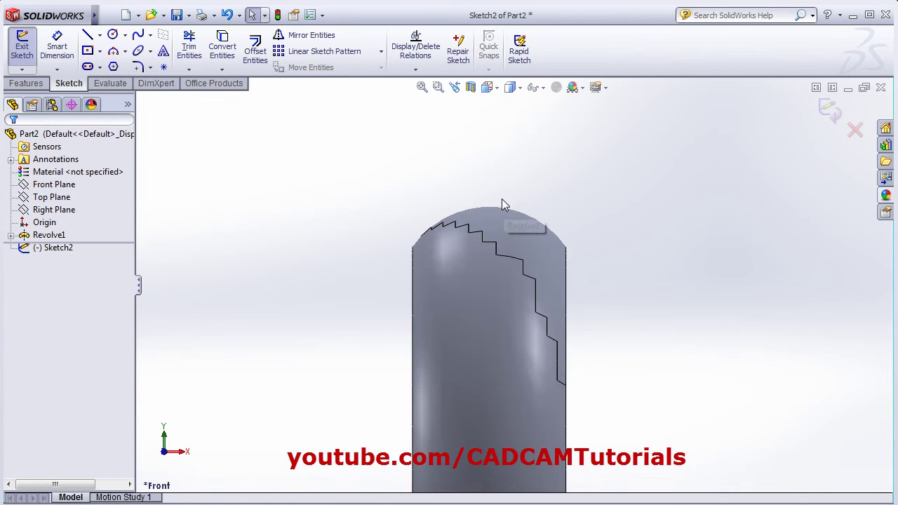
Draw three center rectangles straddling the ring's top edge as groove profiles.
left_click(87, 51)
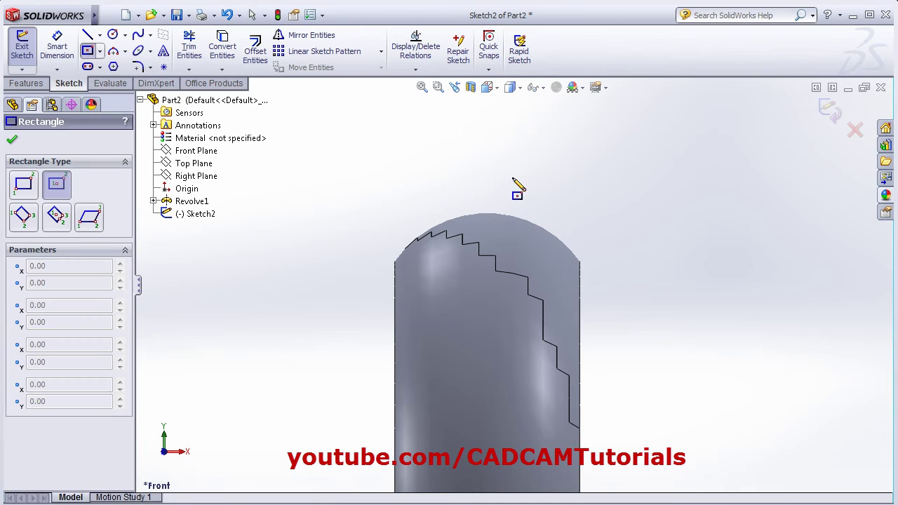
left_click(488, 205)
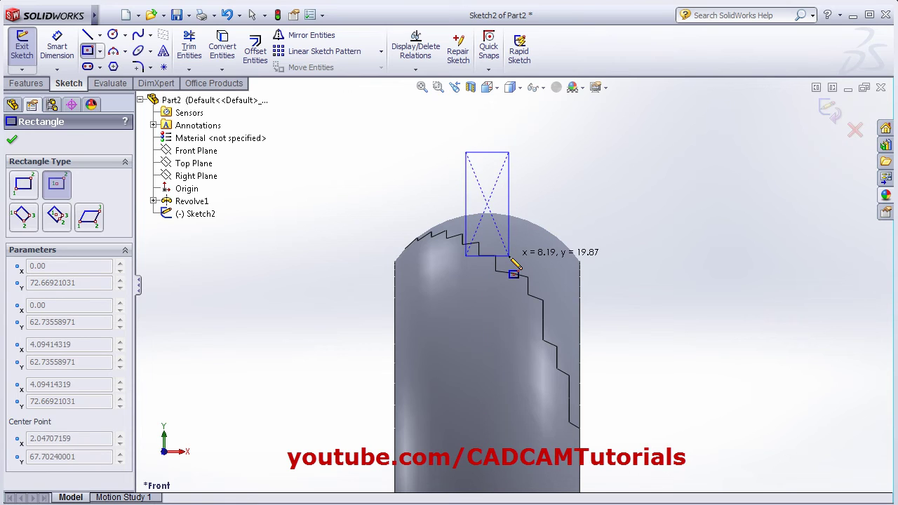
left_click(508, 254)
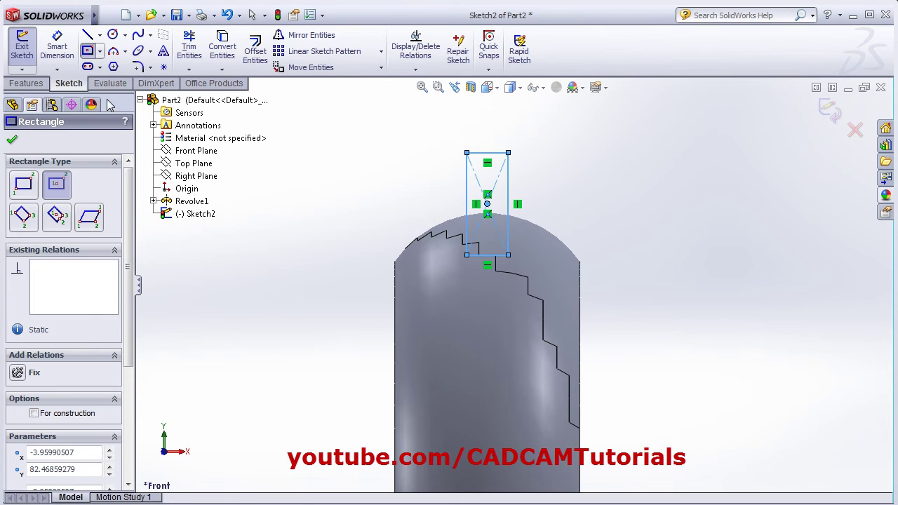
left_click(539, 188)
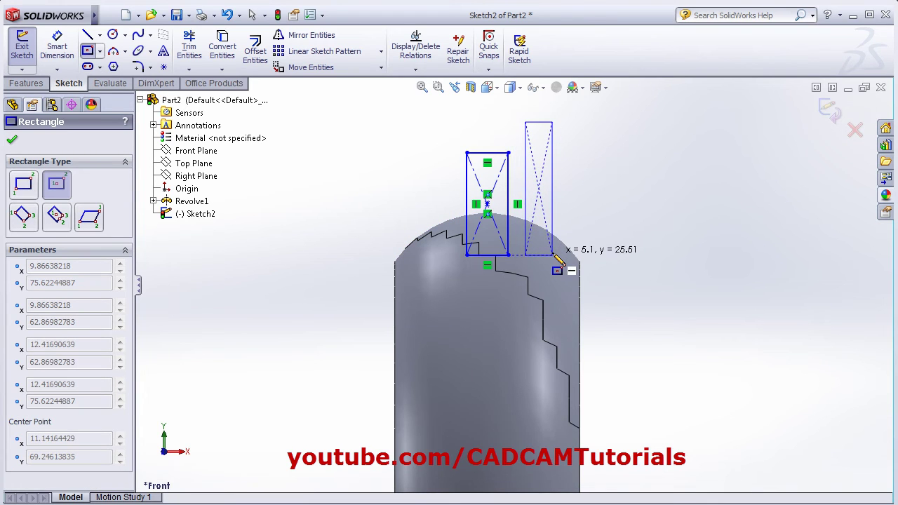
left_click(553, 255)
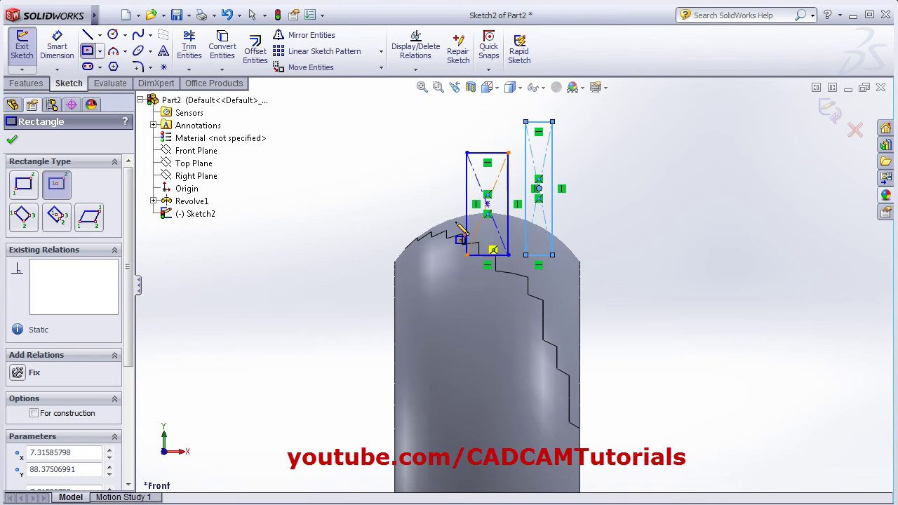
left_click(431, 203)
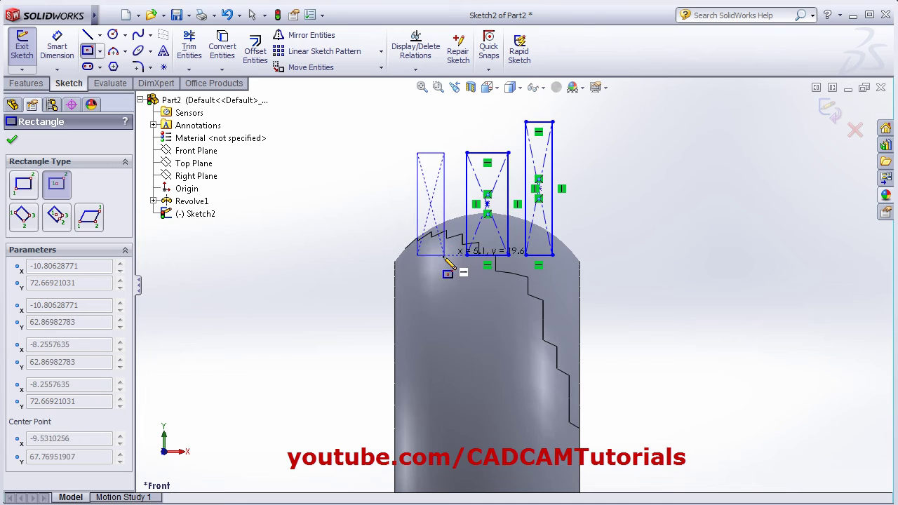
left_click(442, 259)
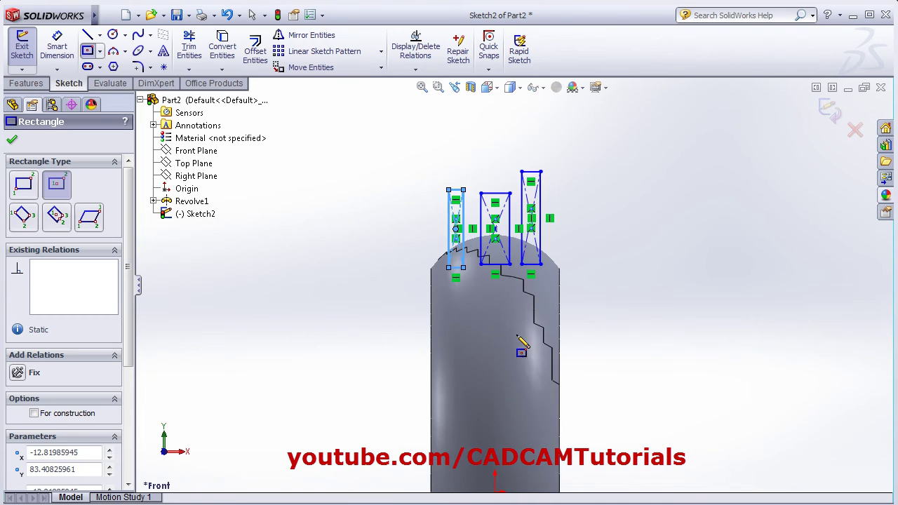
scroll(519, 354, "up", 5)
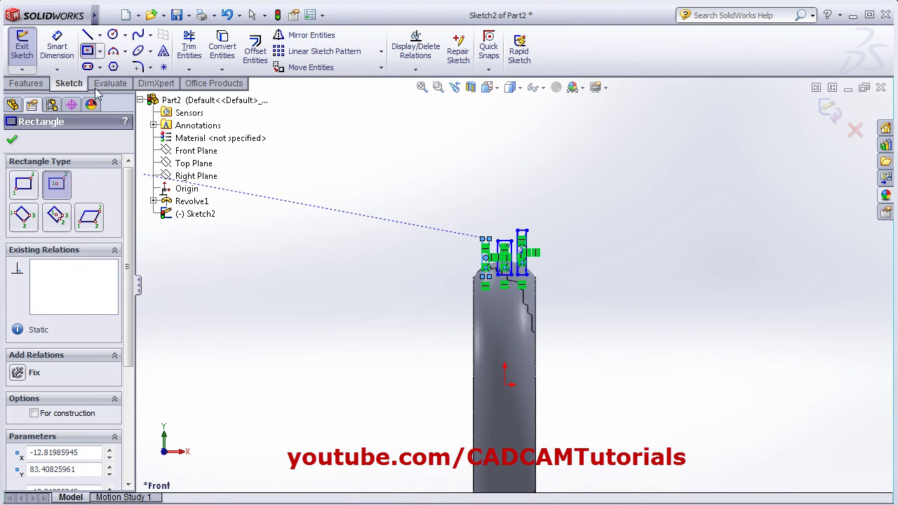
Draw a horizontal centerline through the origin and exit the sketch into Cut-Revolve.
left_click(100, 35)
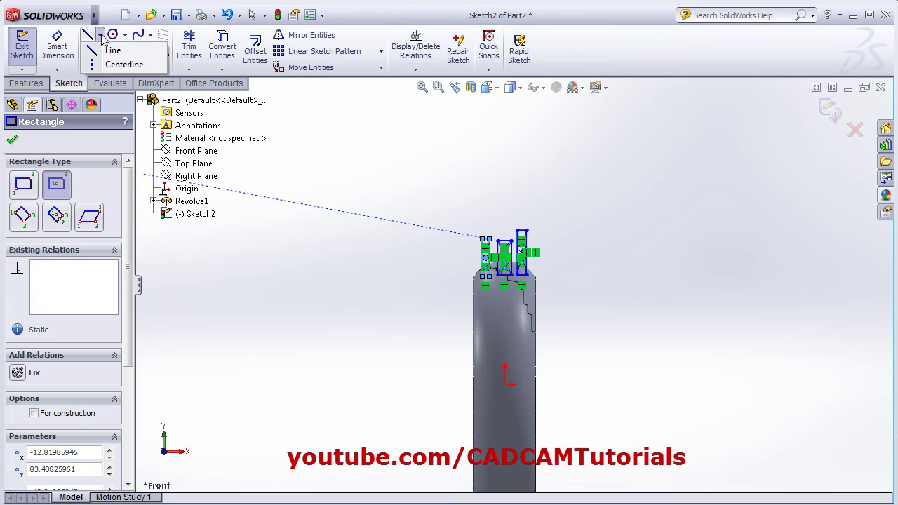
left_click(123, 65)
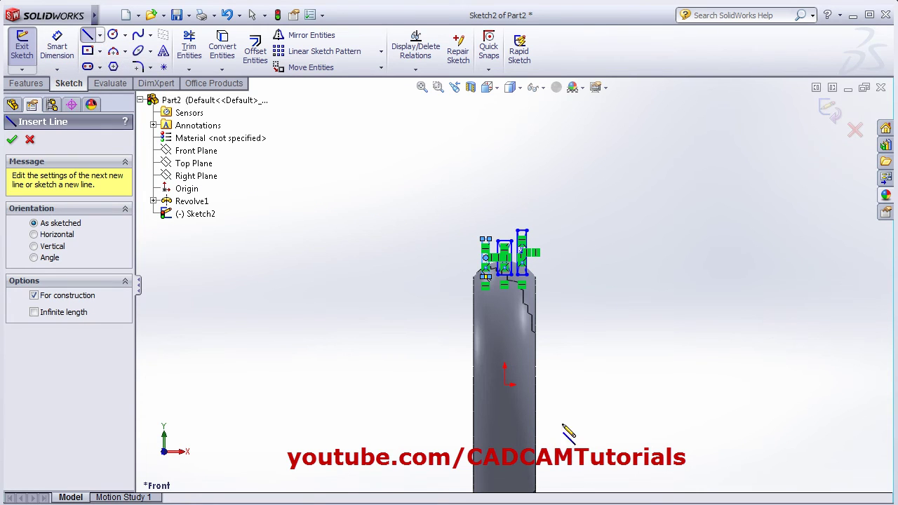
left_click(438, 385)
left_click(575, 384)
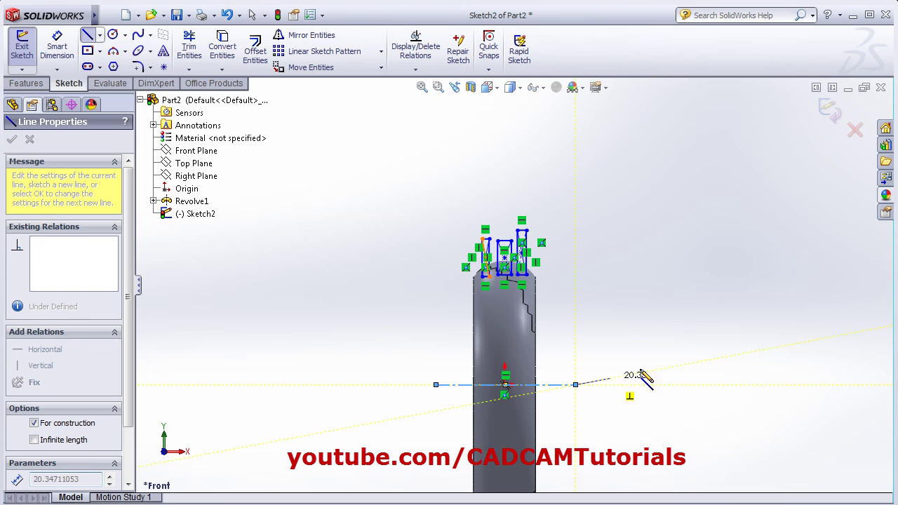
right_click(642, 368)
left_click(678, 149)
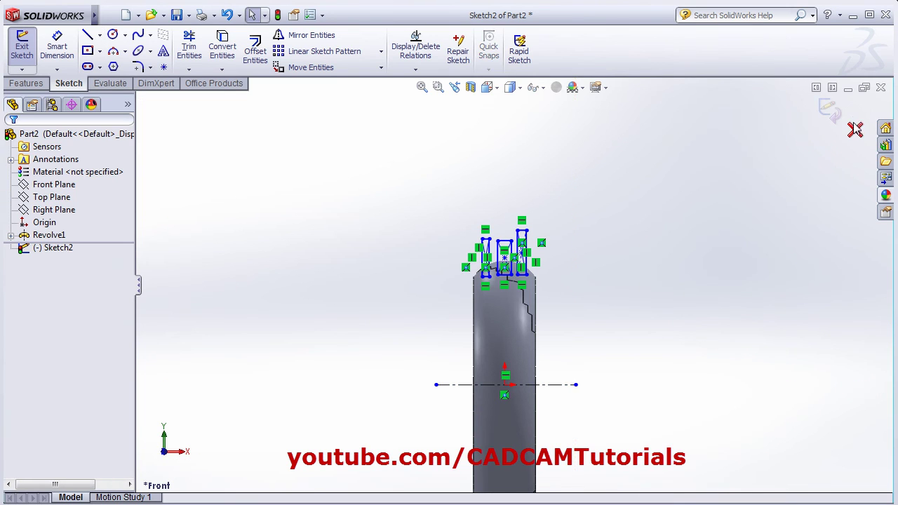
left_click(833, 112)
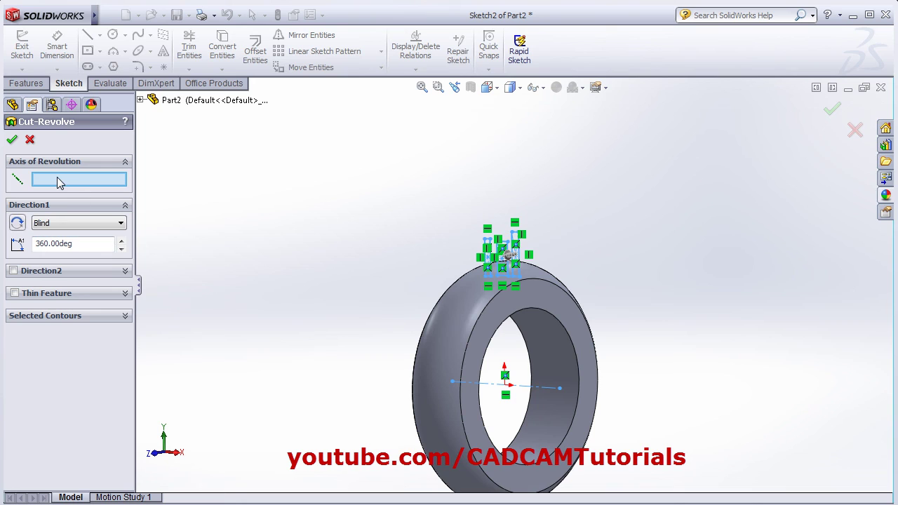
Revolve-cut the groove profile a full Blind 360° about the centerline to create Cut-Revolve1.
left_click(528, 391)
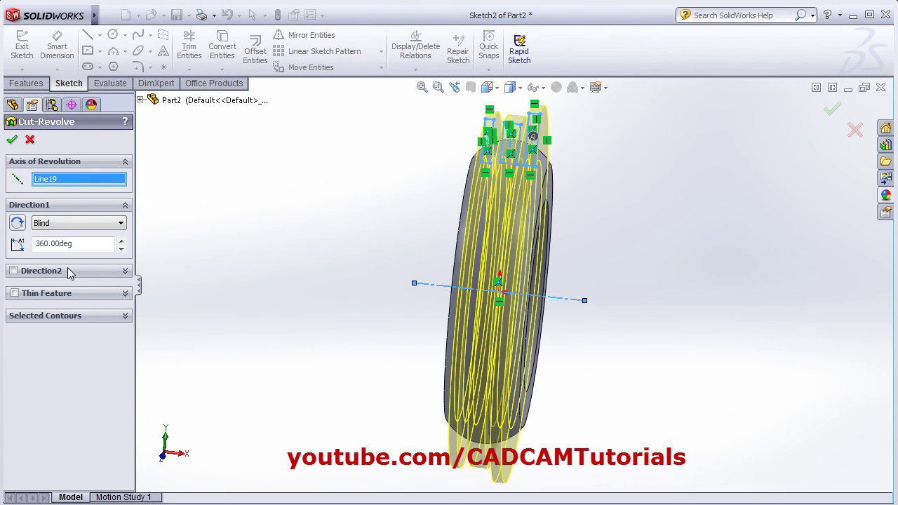
left_click(125, 271)
left_click(126, 336)
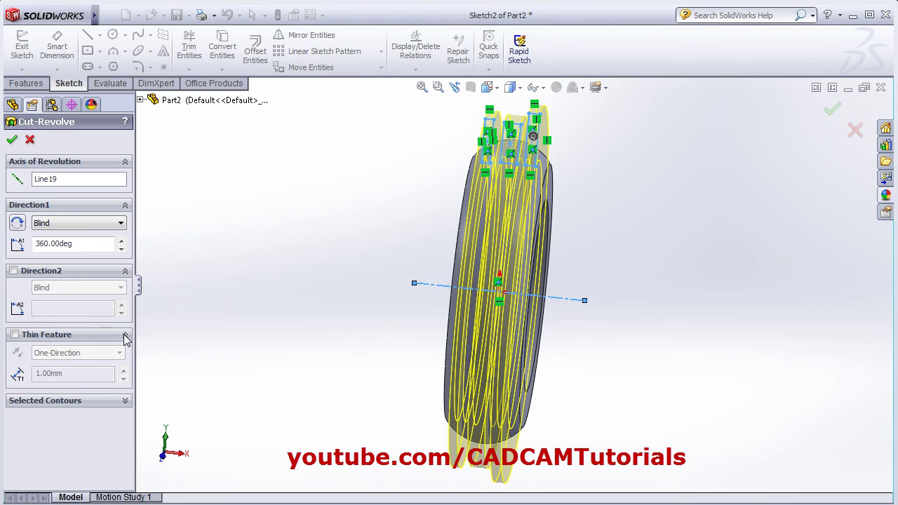
left_click(125, 336)
left_click(128, 273)
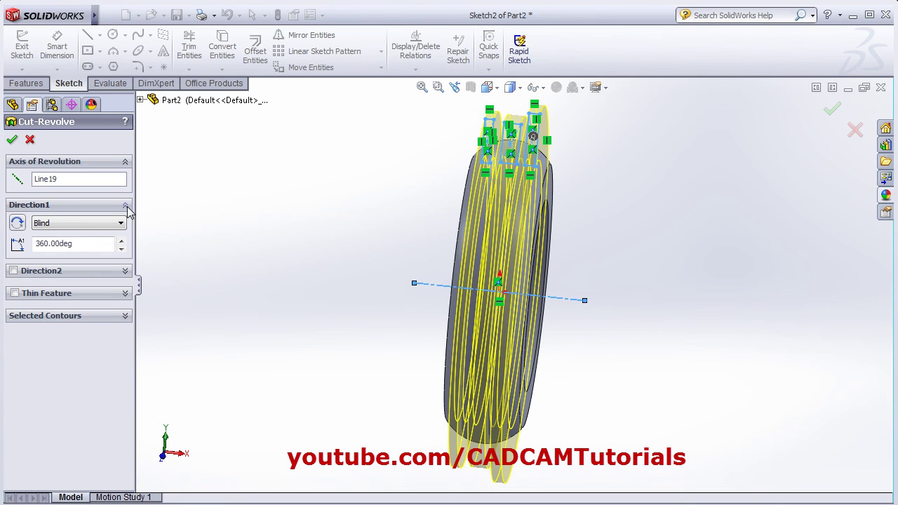
left_click(118, 204)
left_click(12, 141)
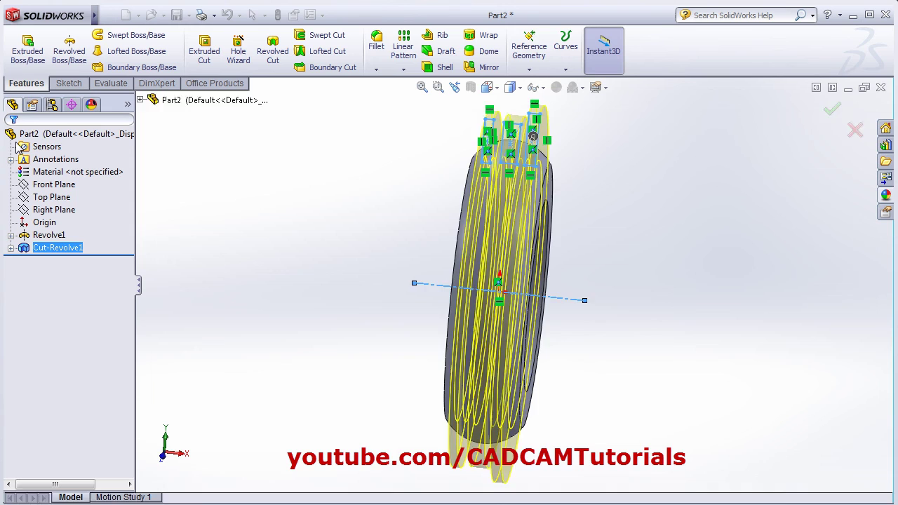
Orbit and zoom to fit to inspect the three grooves around the ring.
middle_click_drag(513, 283, 492, 351)
left_click(422, 87)
scroll(480, 301, "down", 3)
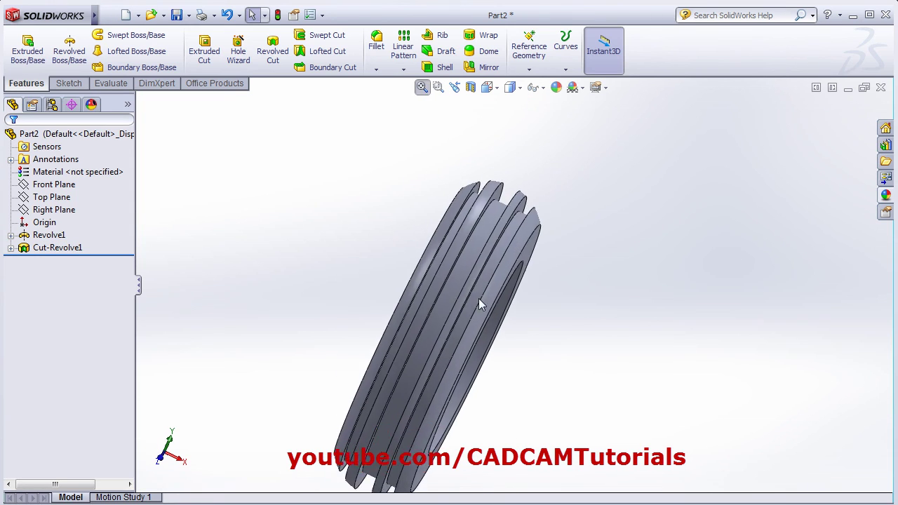
middle_click_drag(480, 301, 554, 352)
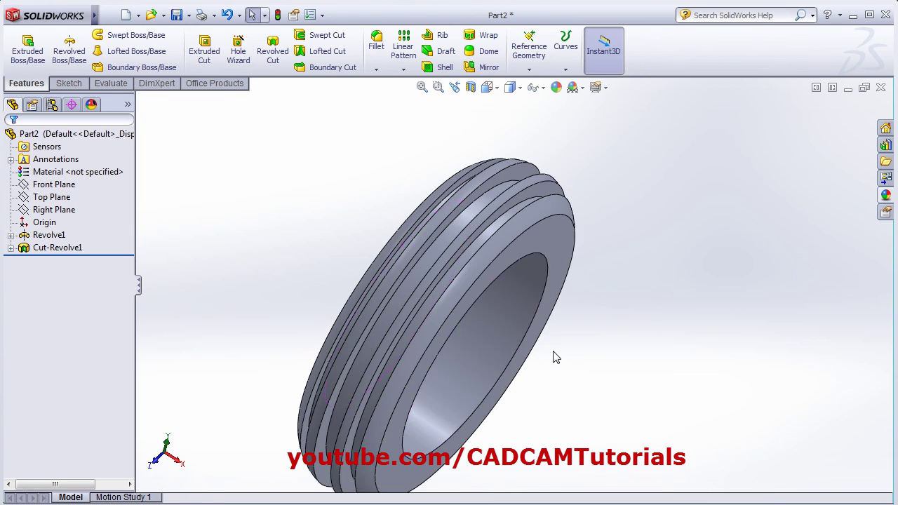